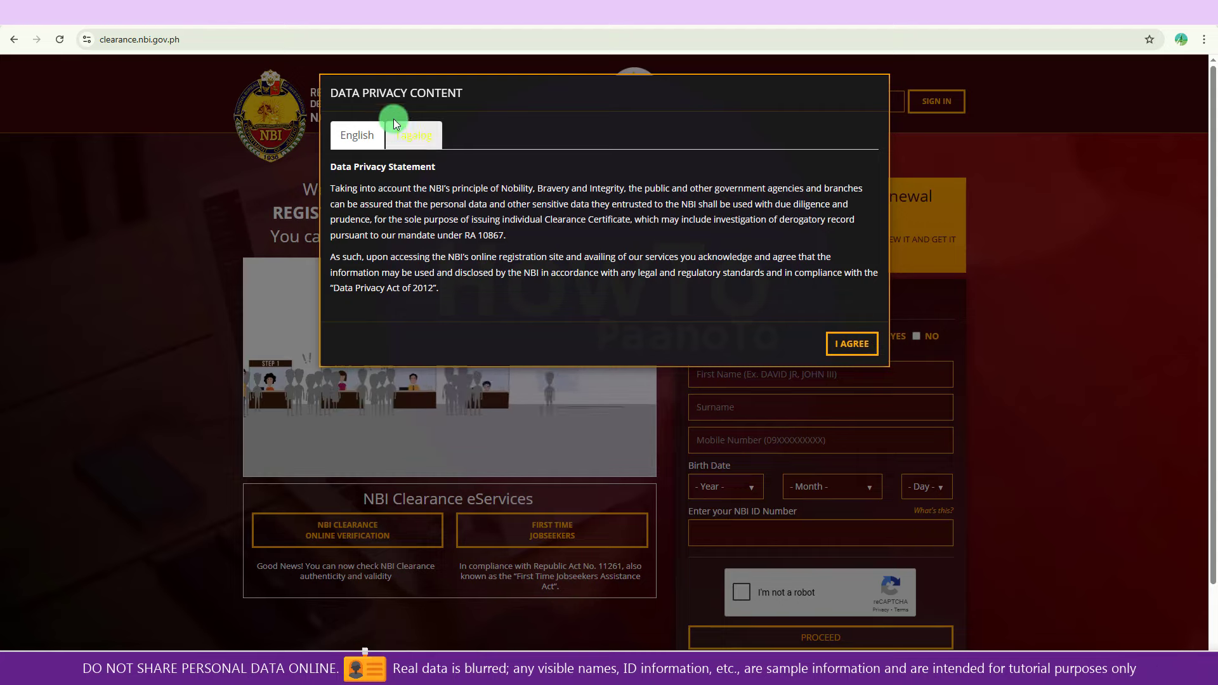
Accept the data privacy statement, then read and dismiss the valid-ID advisory.
left_click(851, 344)
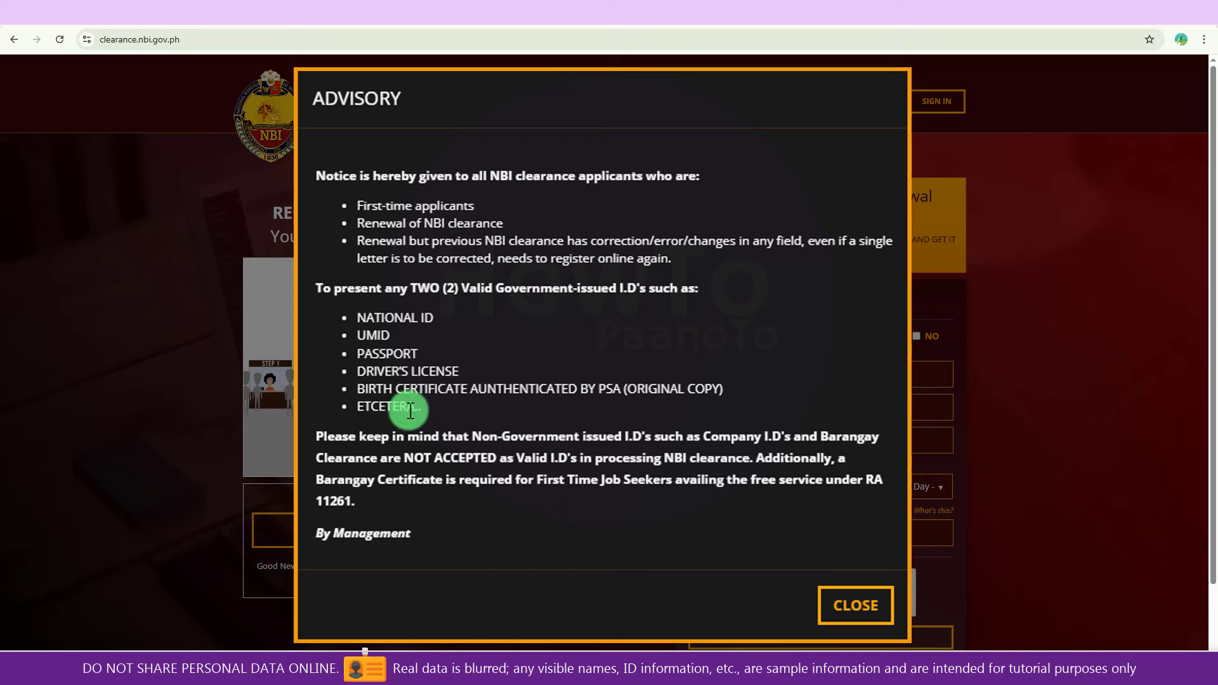
left_click_drag(431, 404, 363, 406)
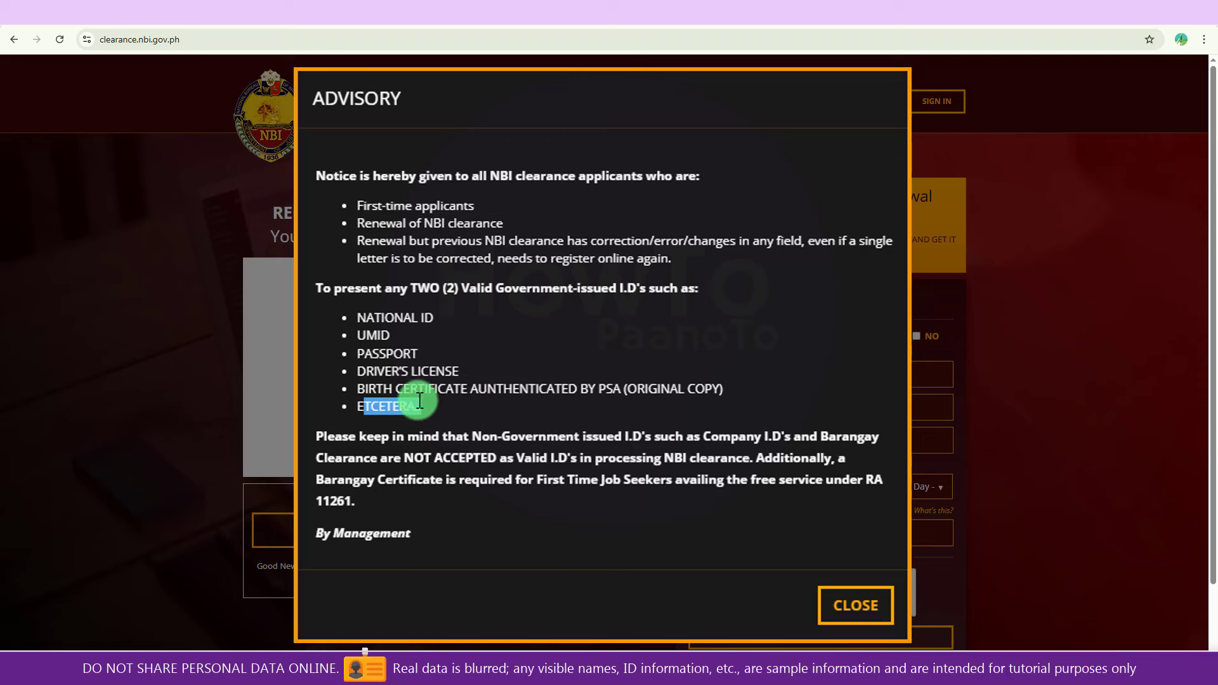
left_click(410, 393)
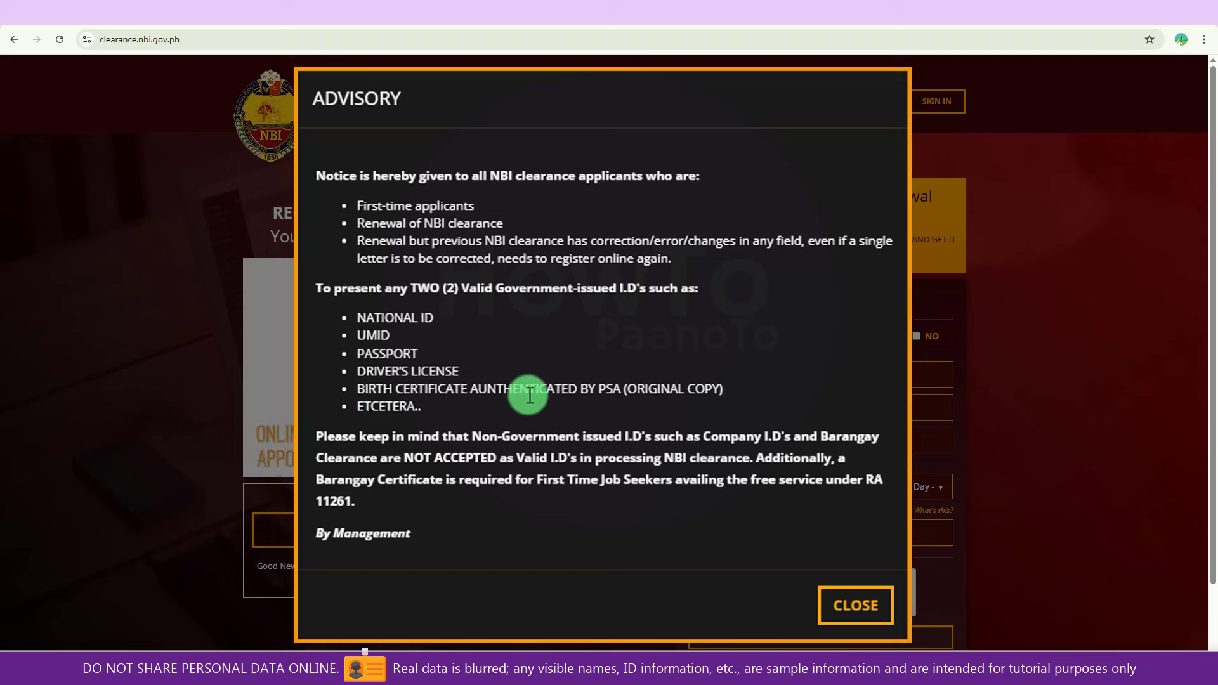
left_click_drag(437, 321, 393, 354)
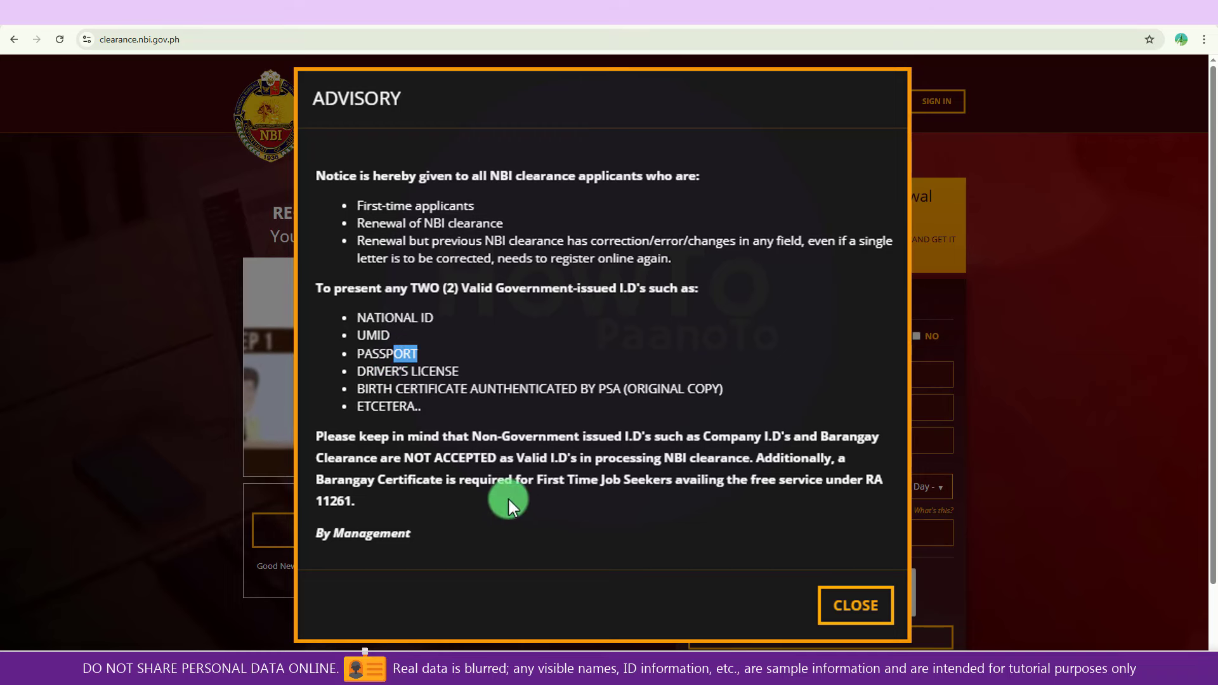
left_click_drag(366, 480, 579, 486)
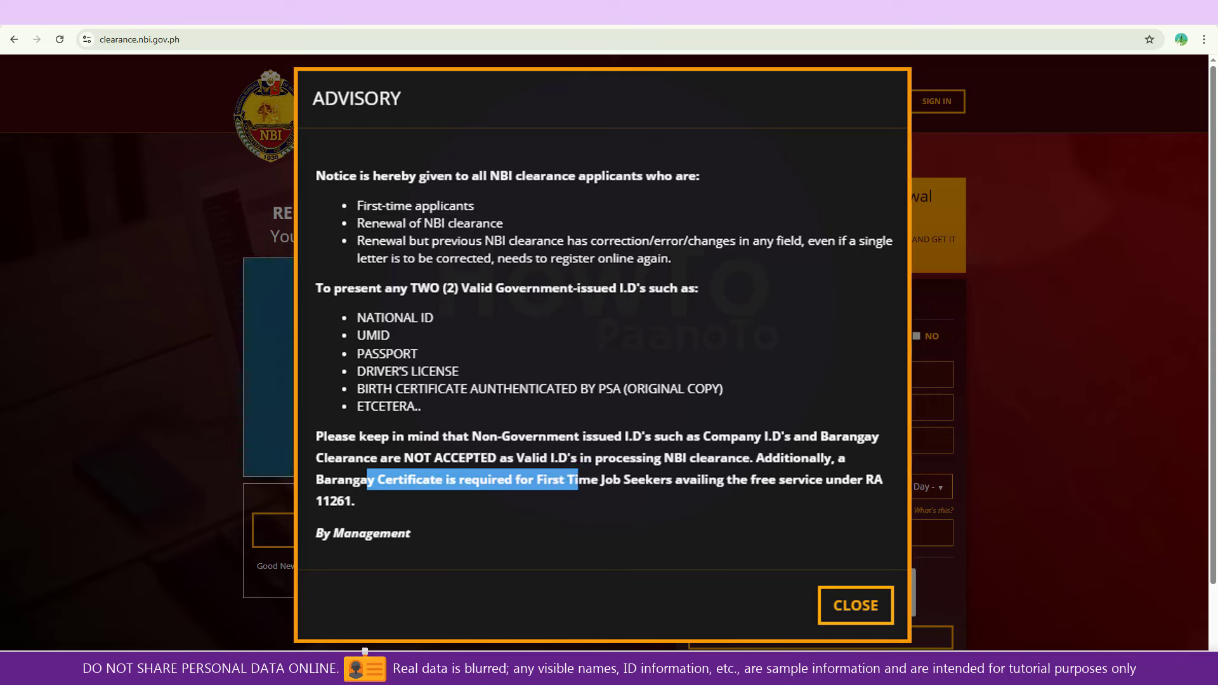
left_click(628, 438)
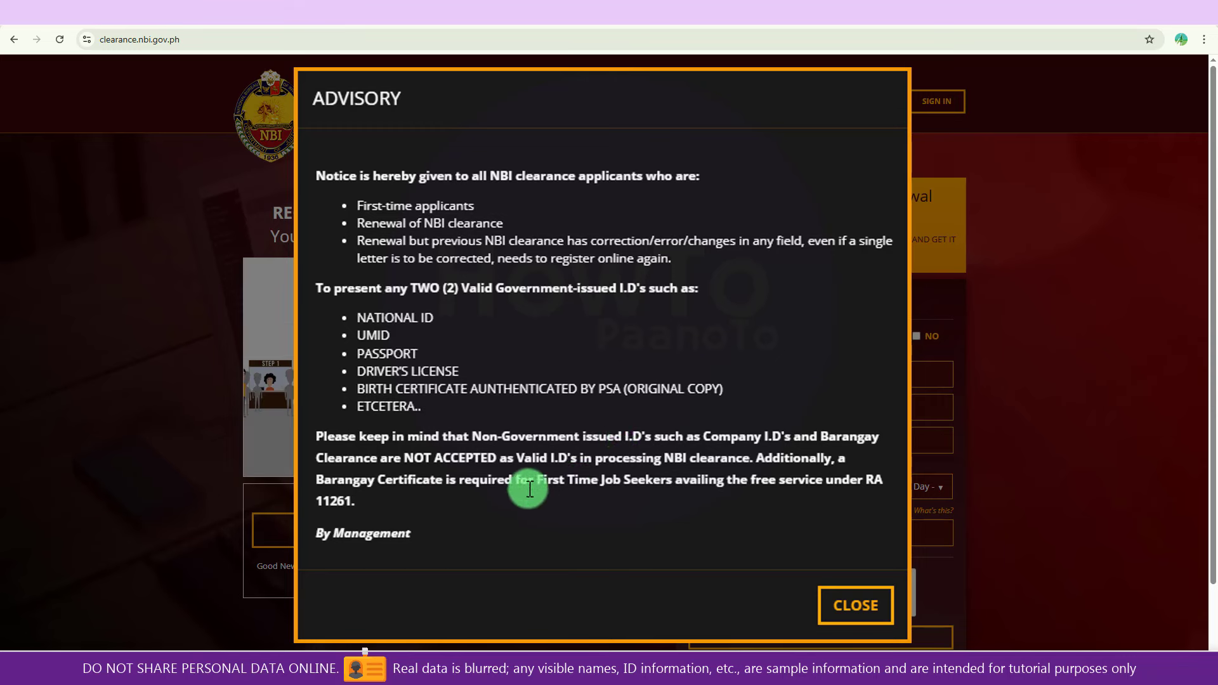
left_click(865, 610)
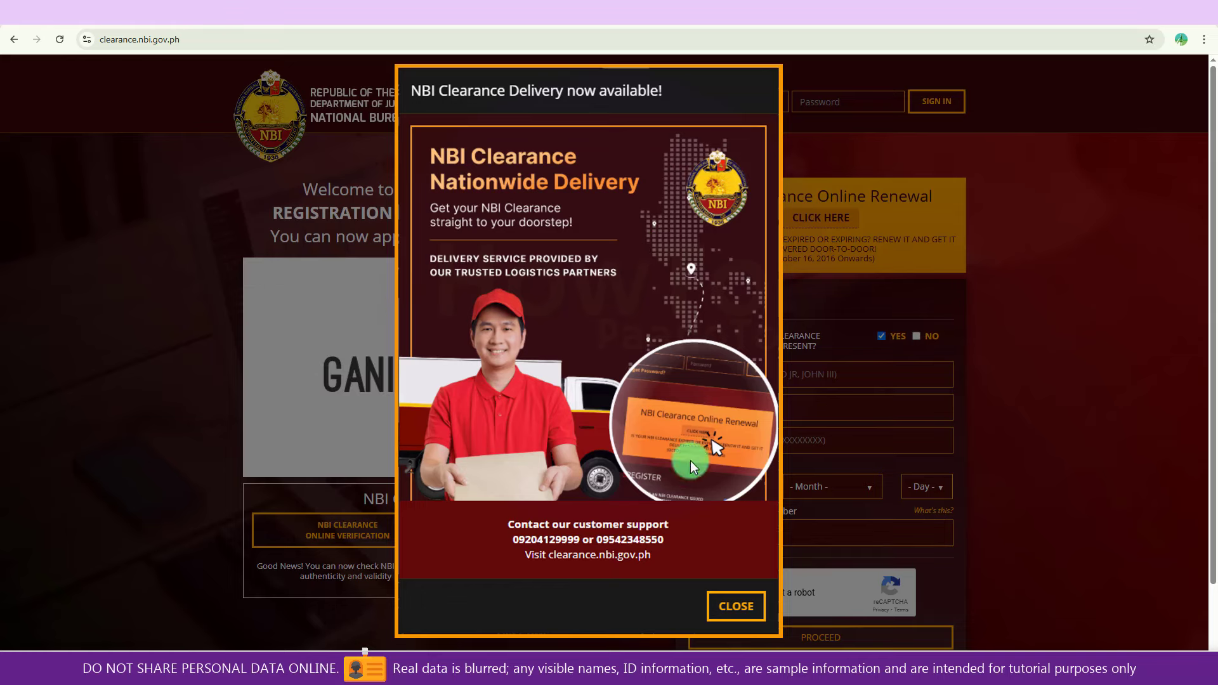
Close the 'NBI Clearance Delivery now available!' announcement to reveal the empty Register form.
left_click(735, 605)
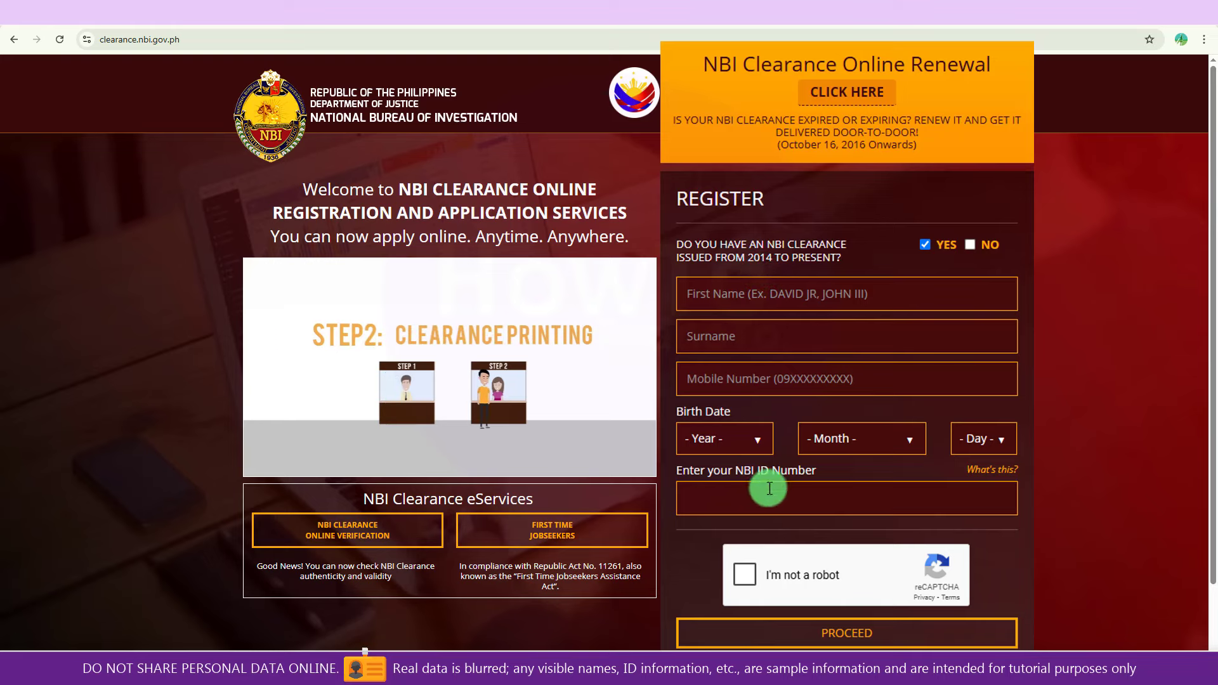
Register with no previous clearance, sex FEMALE and civil status SINGLE.
left_click(966, 245)
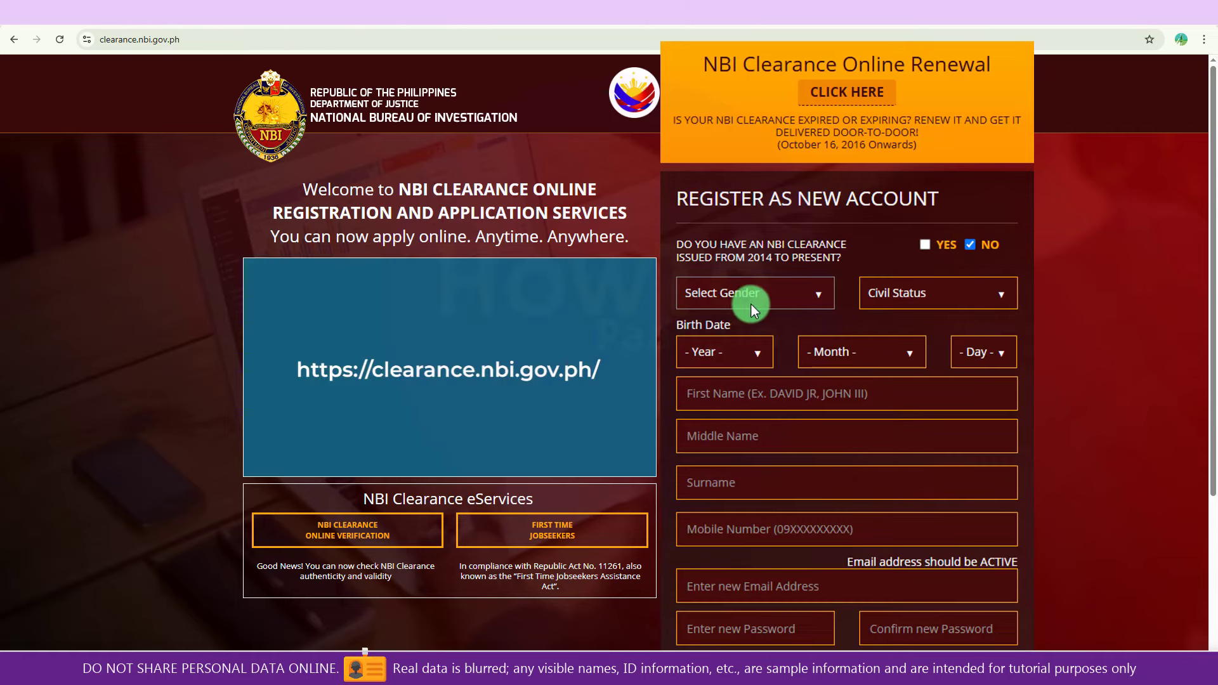
left_click(769, 304)
left_click(734, 354)
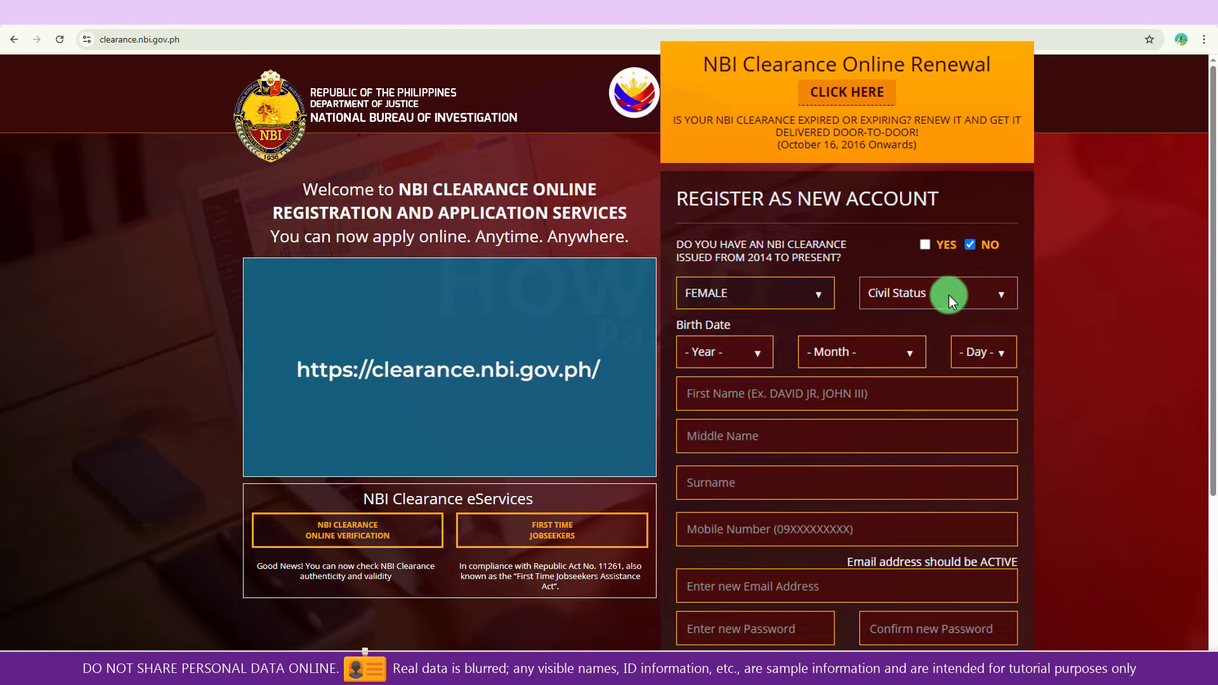
left_click(949, 296)
left_click(920, 343)
left_click(748, 355)
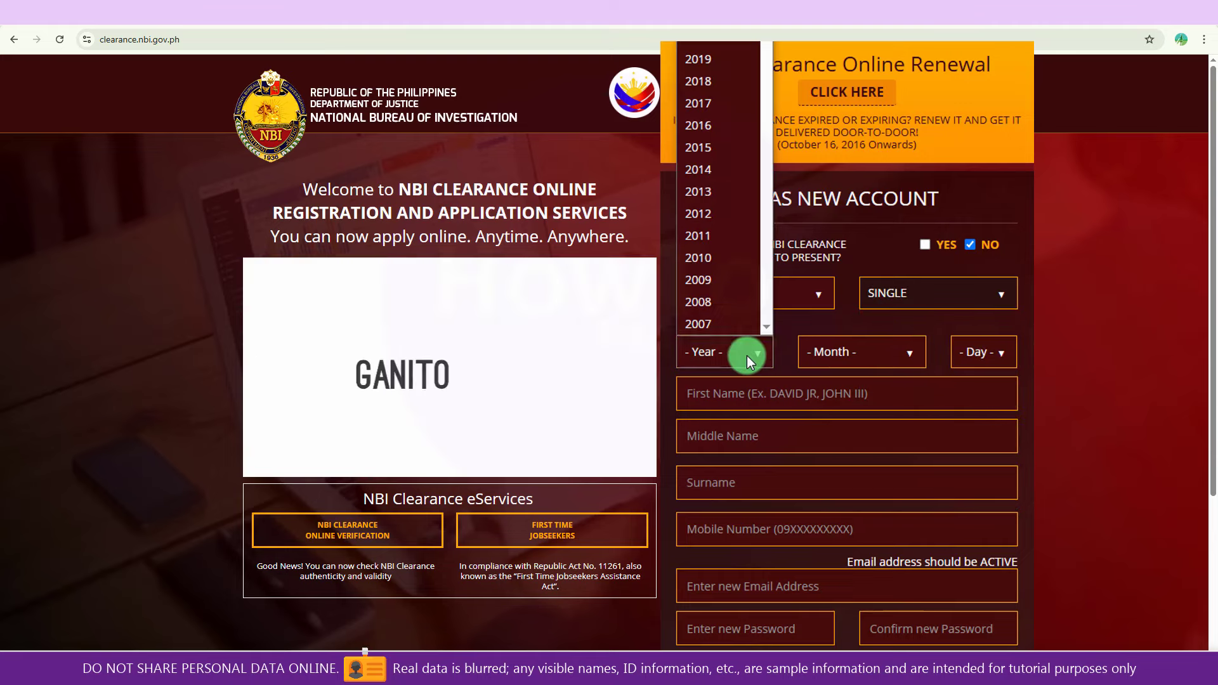
left_click(747, 356)
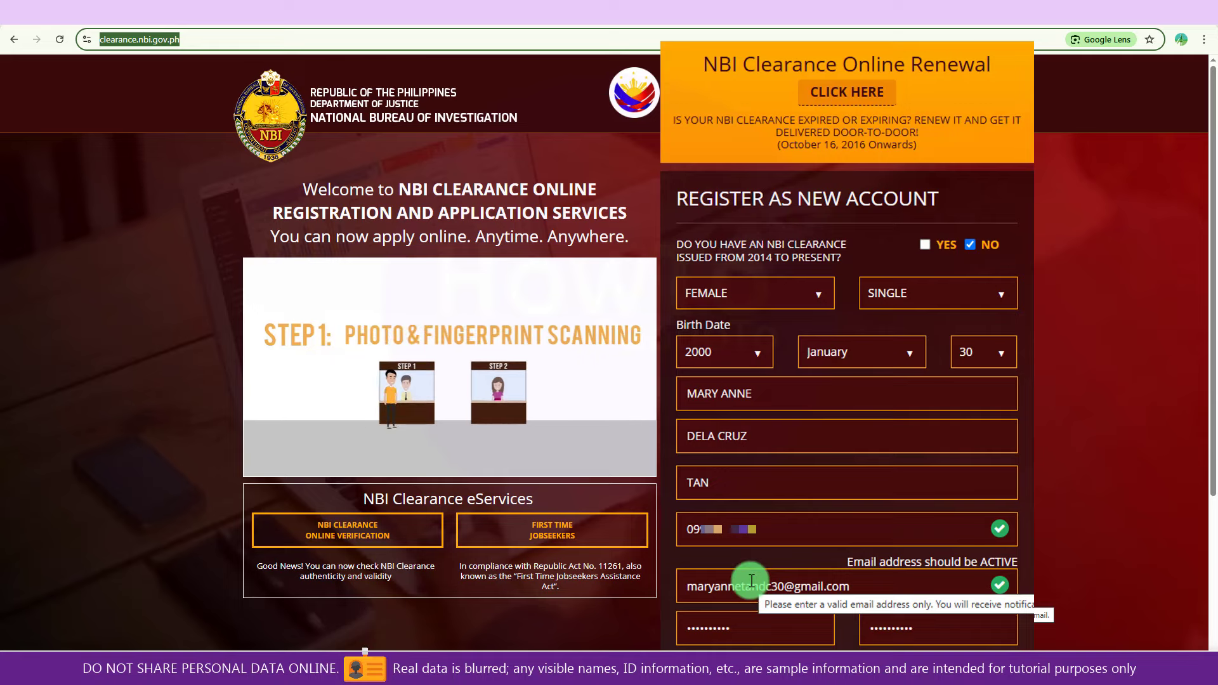
scroll(749, 571, "down", 3)
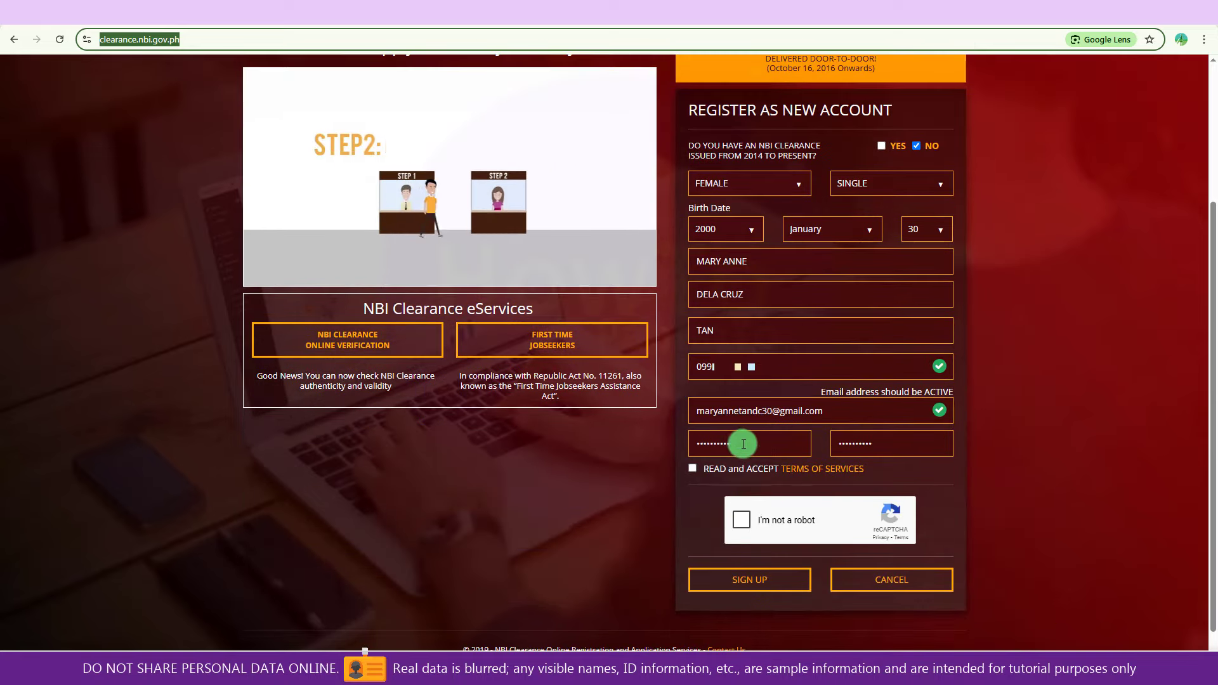
Reload the registration page and agree to the Terms of Service so its box is ticked.
key("F5")
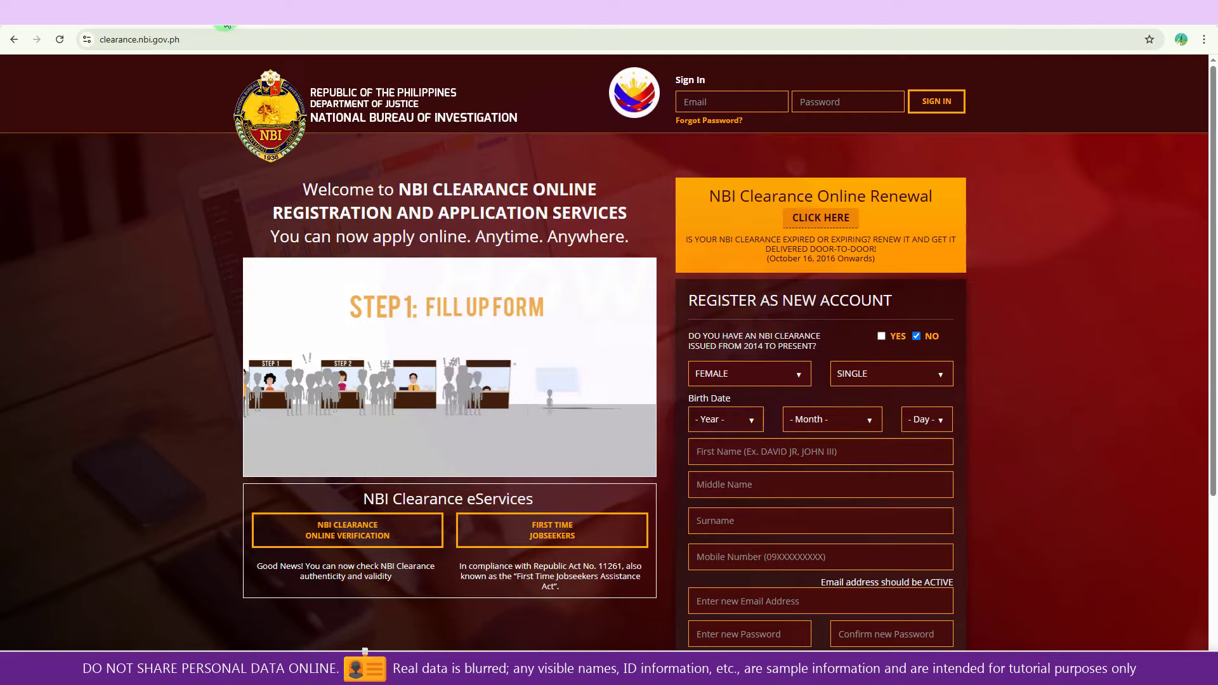
scroll(793, 545, "down", 2)
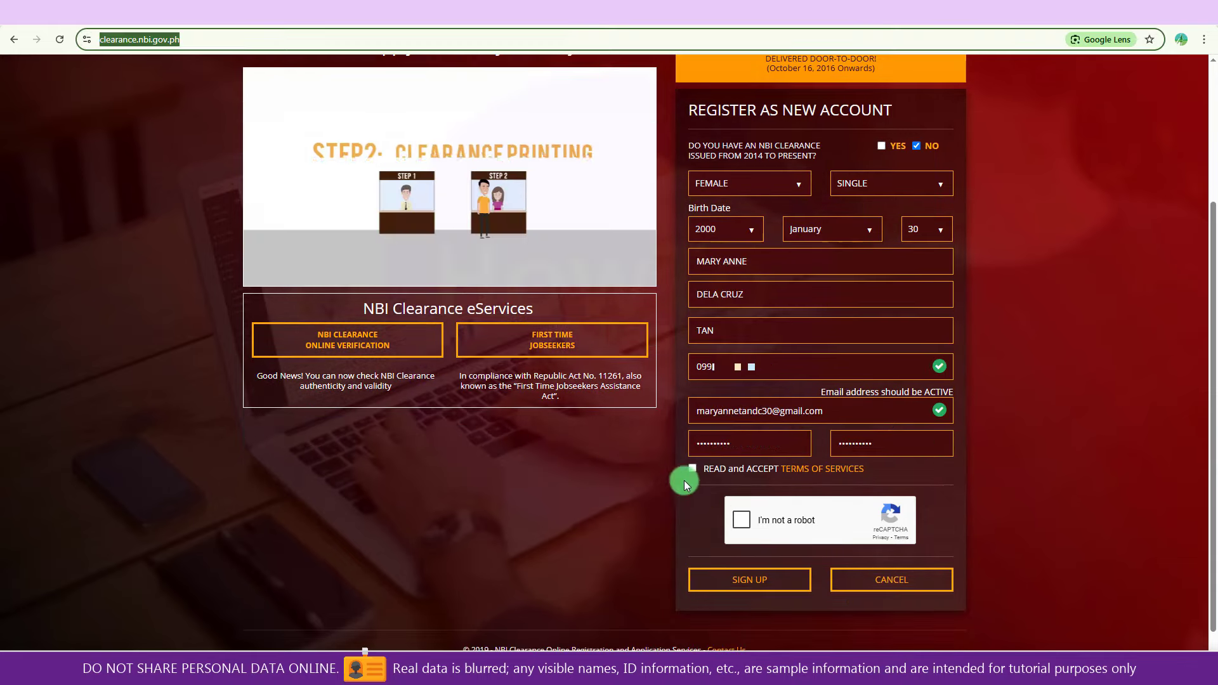
left_click(691, 469)
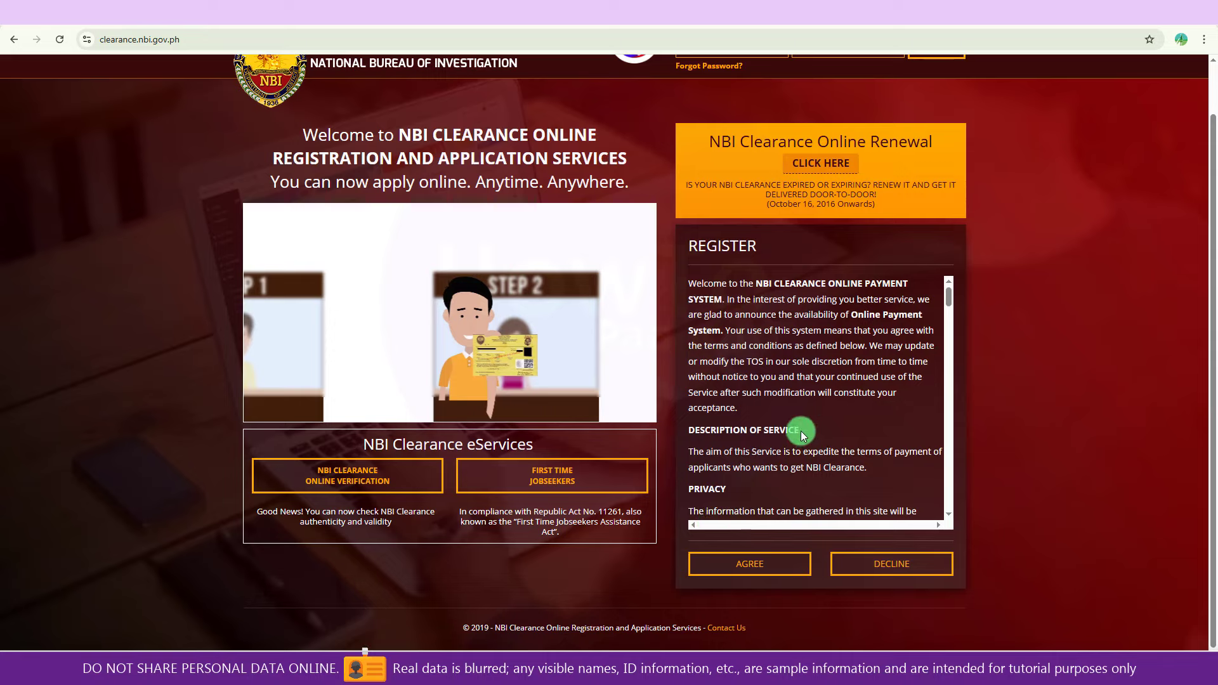
scroll(802, 435, "down", 6)
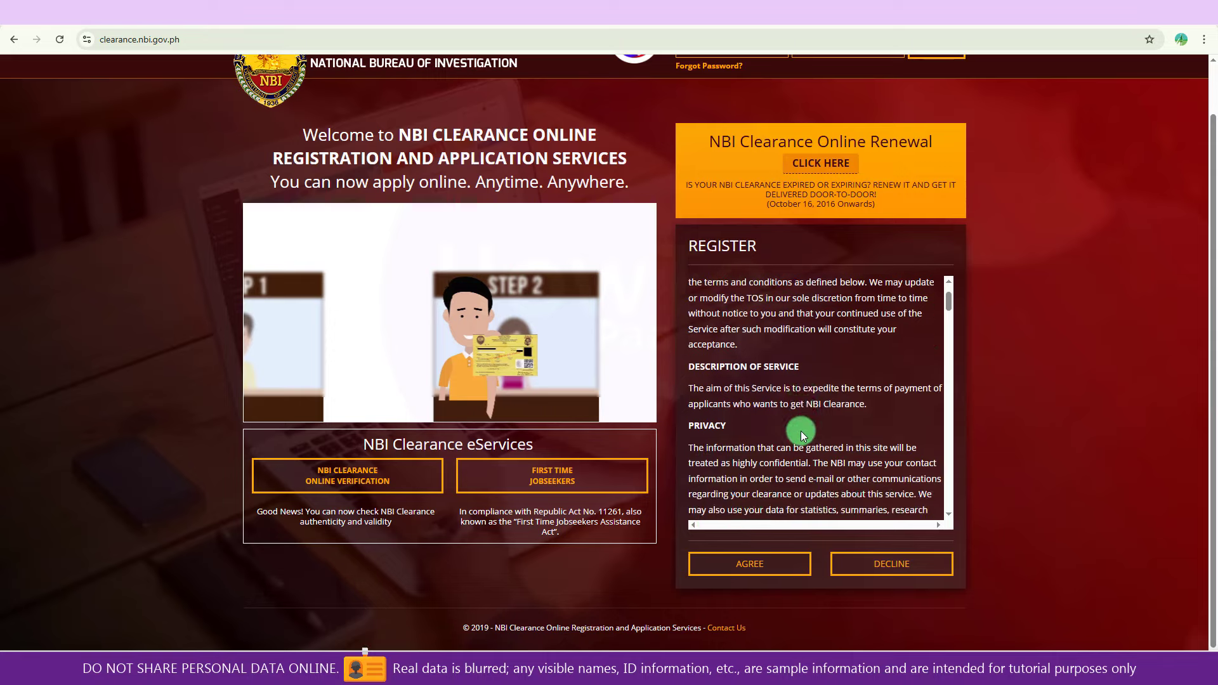
left_click(798, 564)
scroll(797, 501, "down", 2)
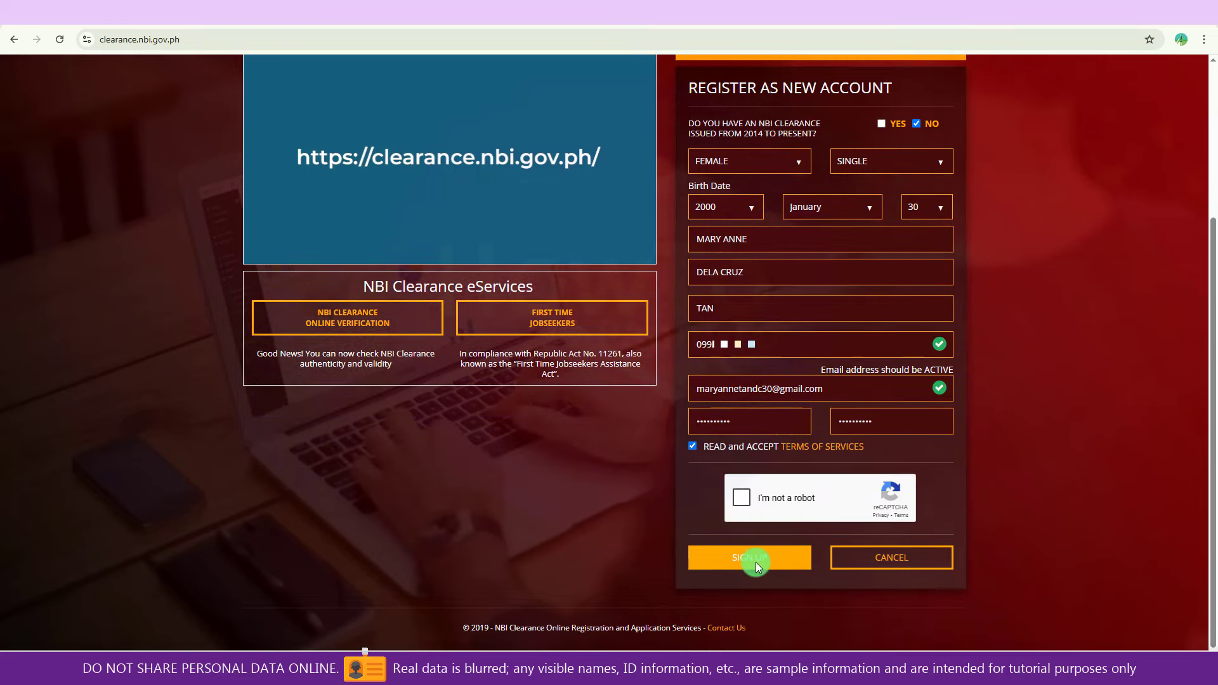
Tick the reCAPTCHA, then retype the account password in both password fields and resubmit.
left_click(740, 501)
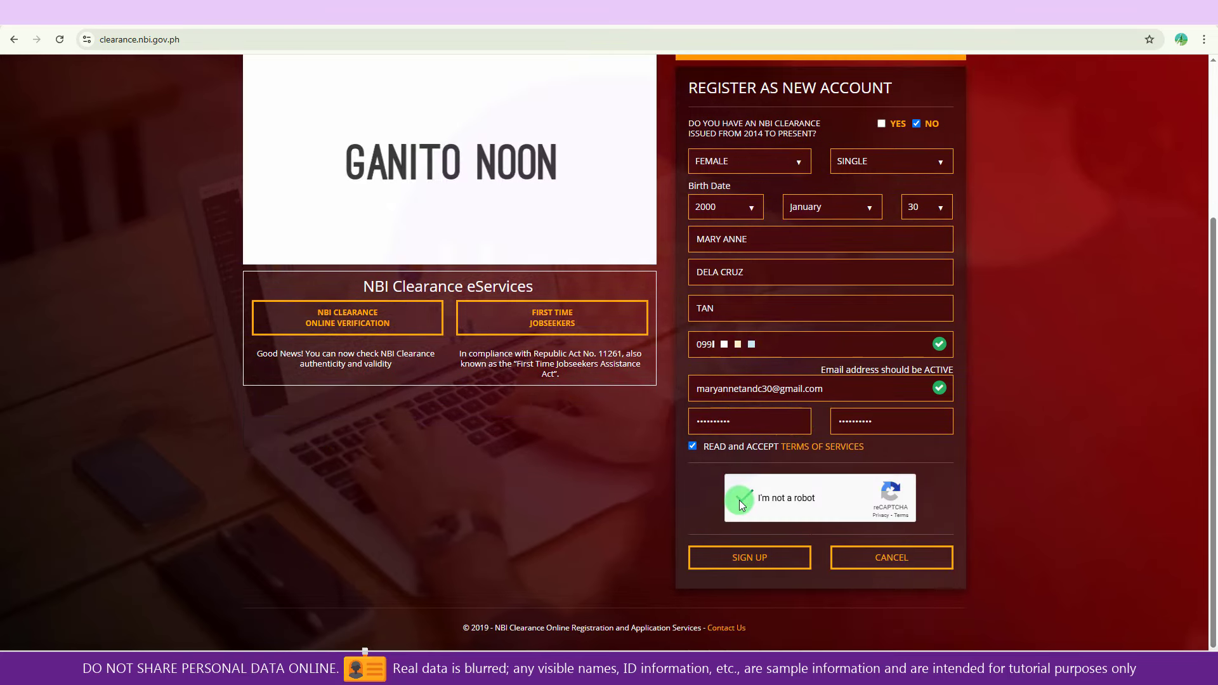
left_click(753, 561)
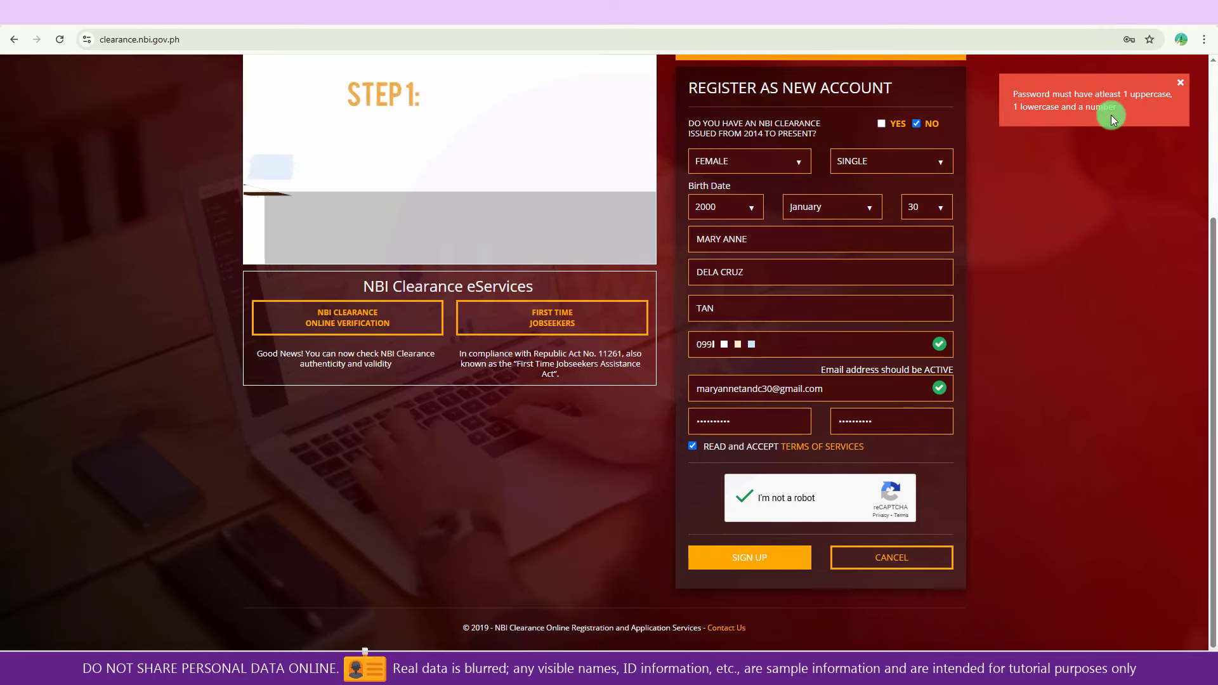
double_click(729, 422)
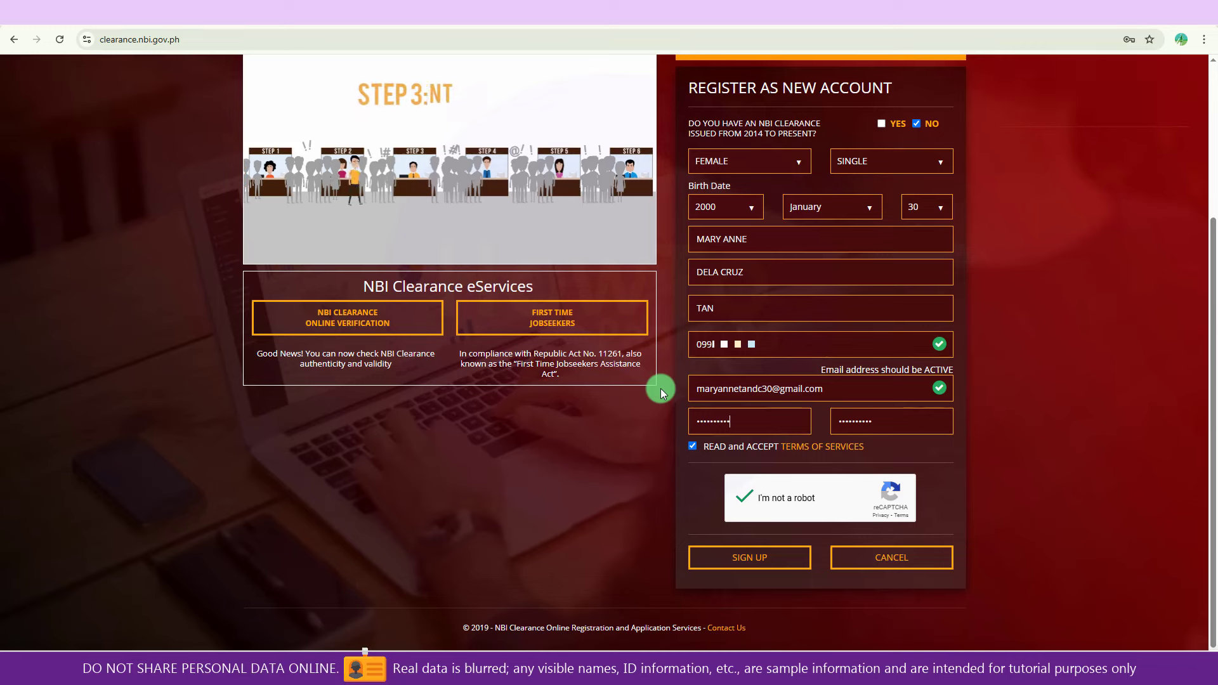
left_click(858, 423)
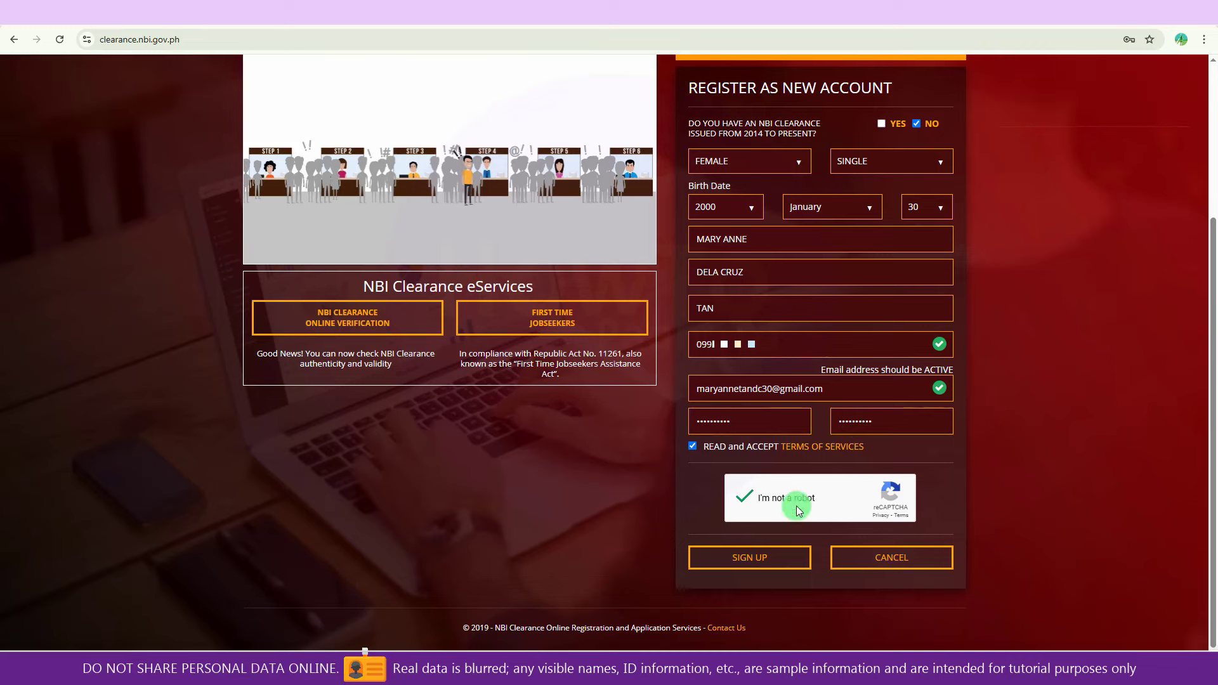
left_click(749, 550)
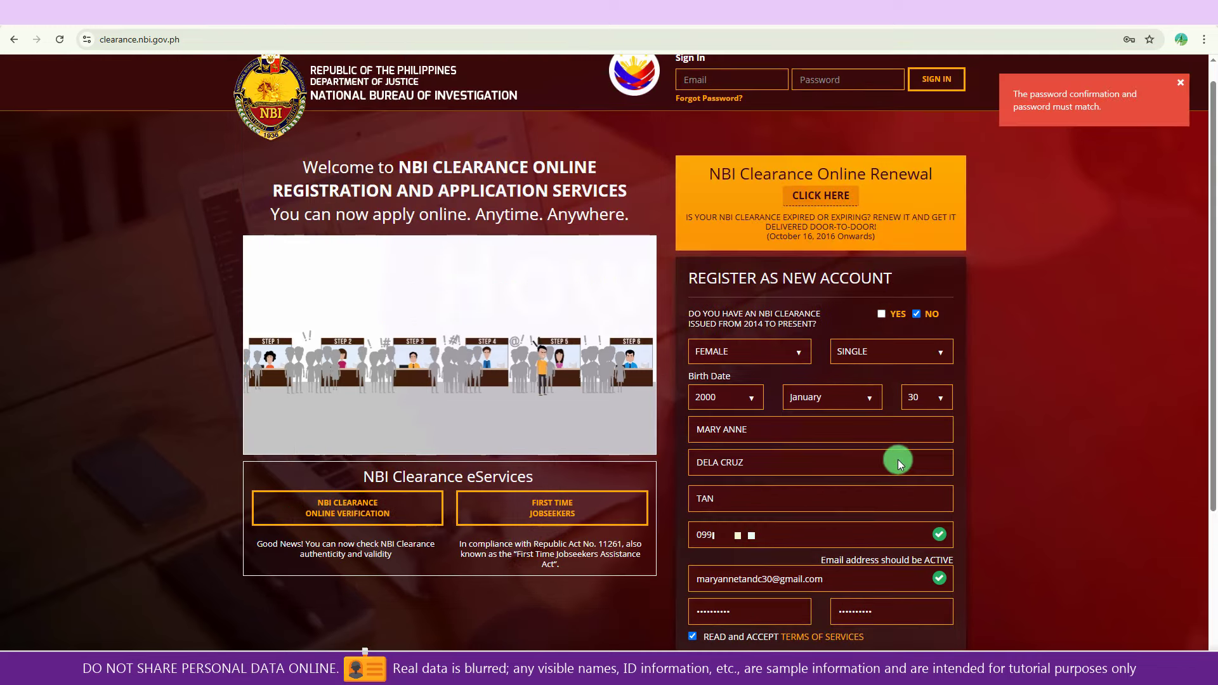
scroll(897, 459, "down", 3)
Replace the password once more, tick 'I'm not a robot' and submit the sign-up.
left_click_drag(808, 421, 671, 418)
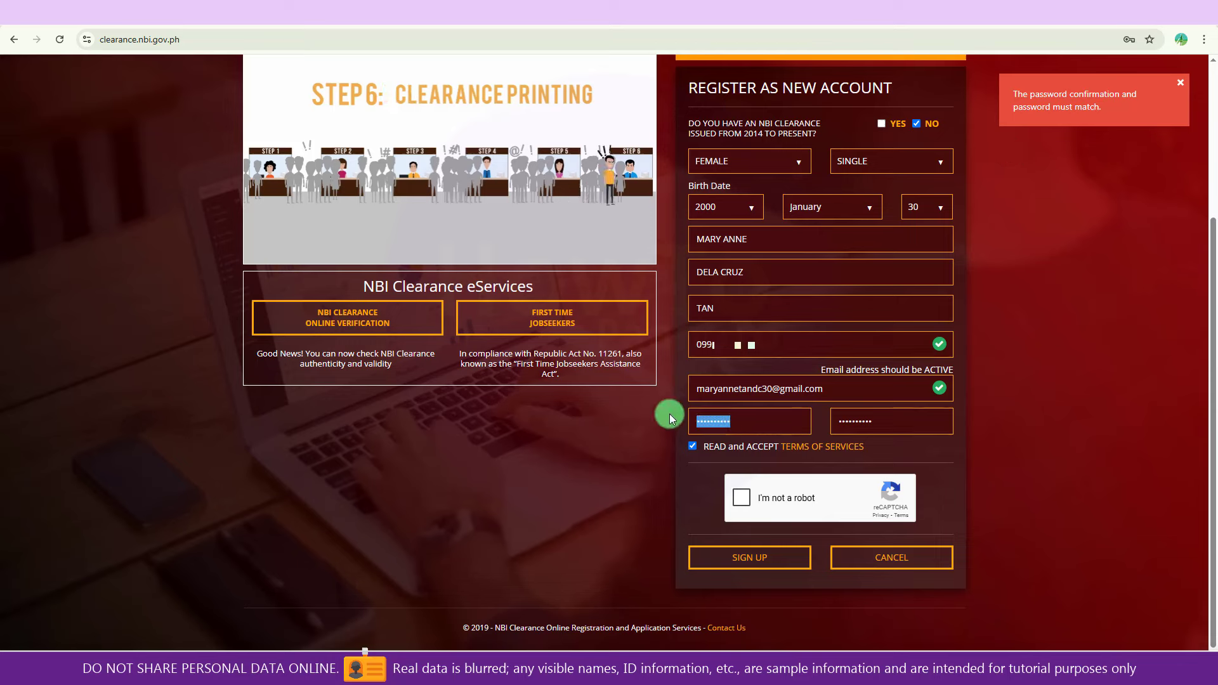
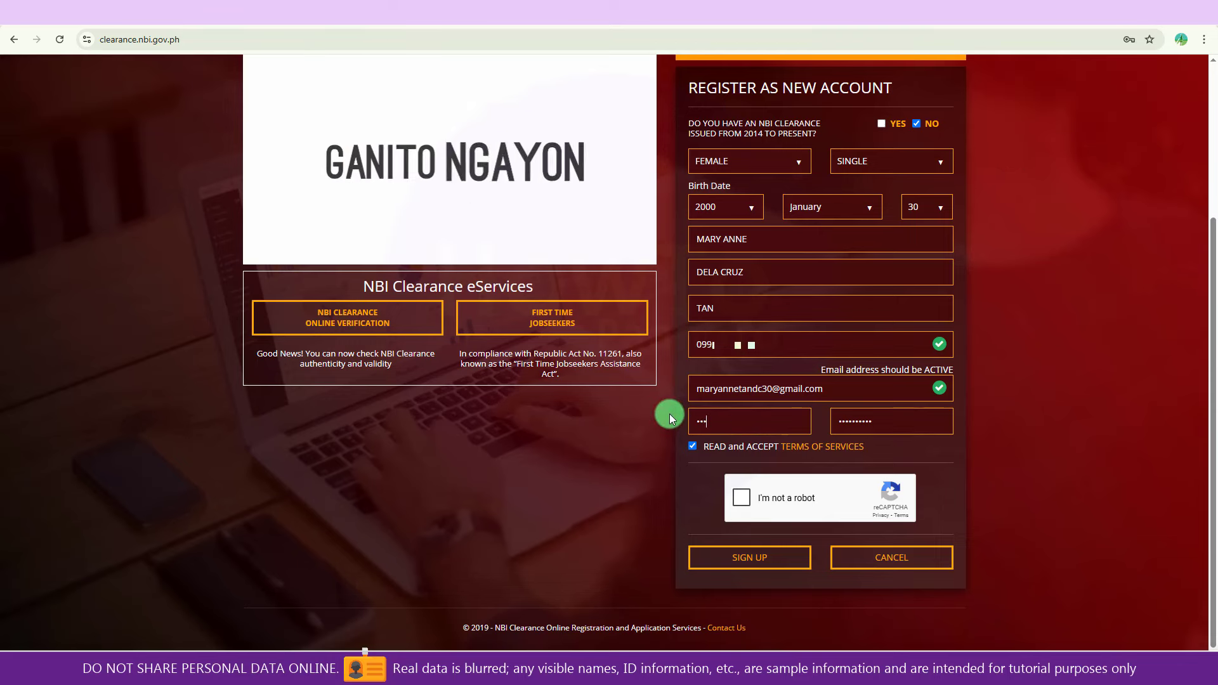
key("Tab")
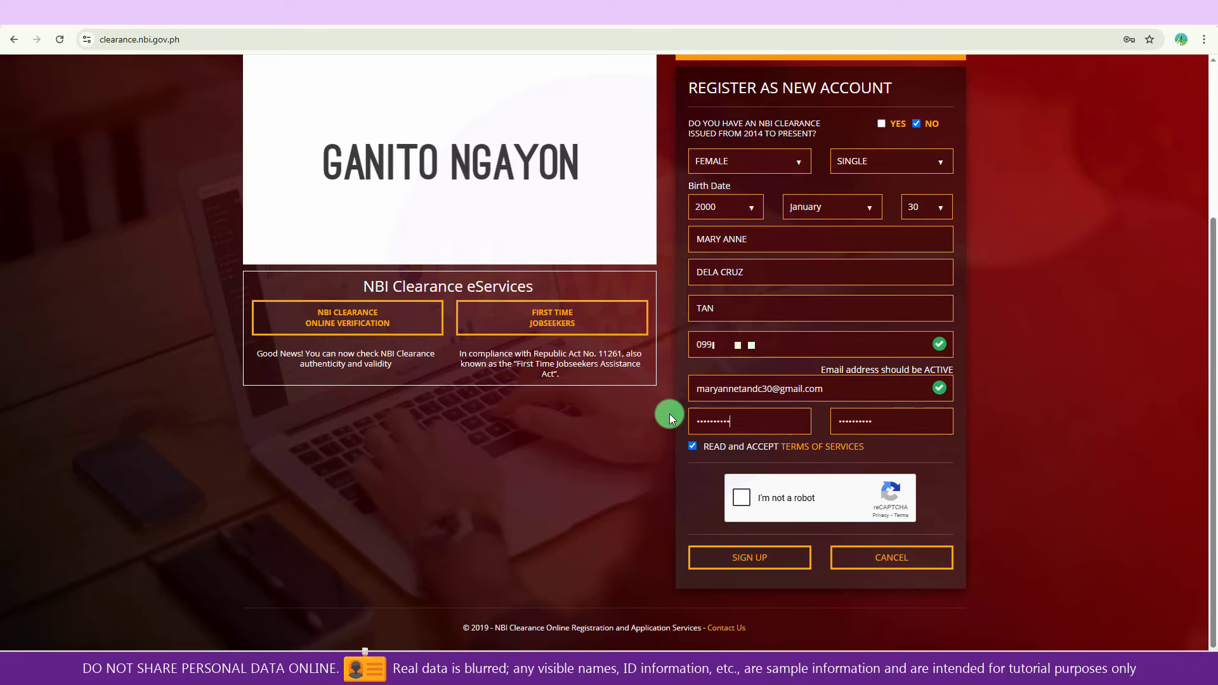
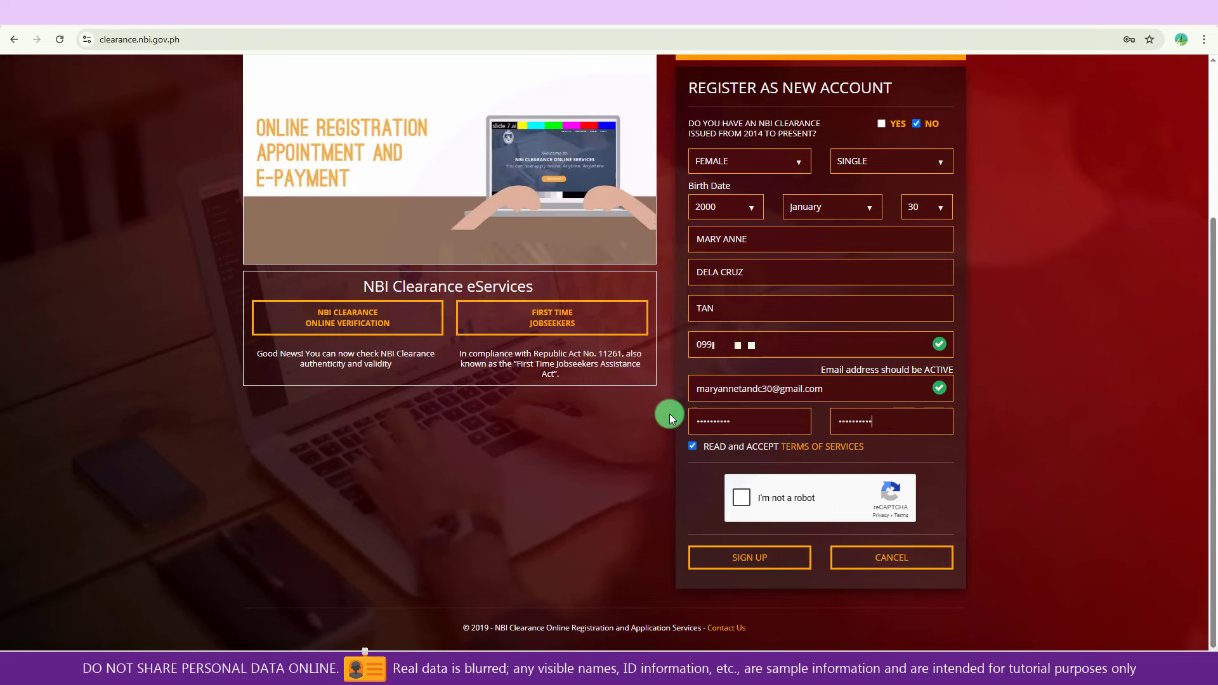
left_click(725, 499)
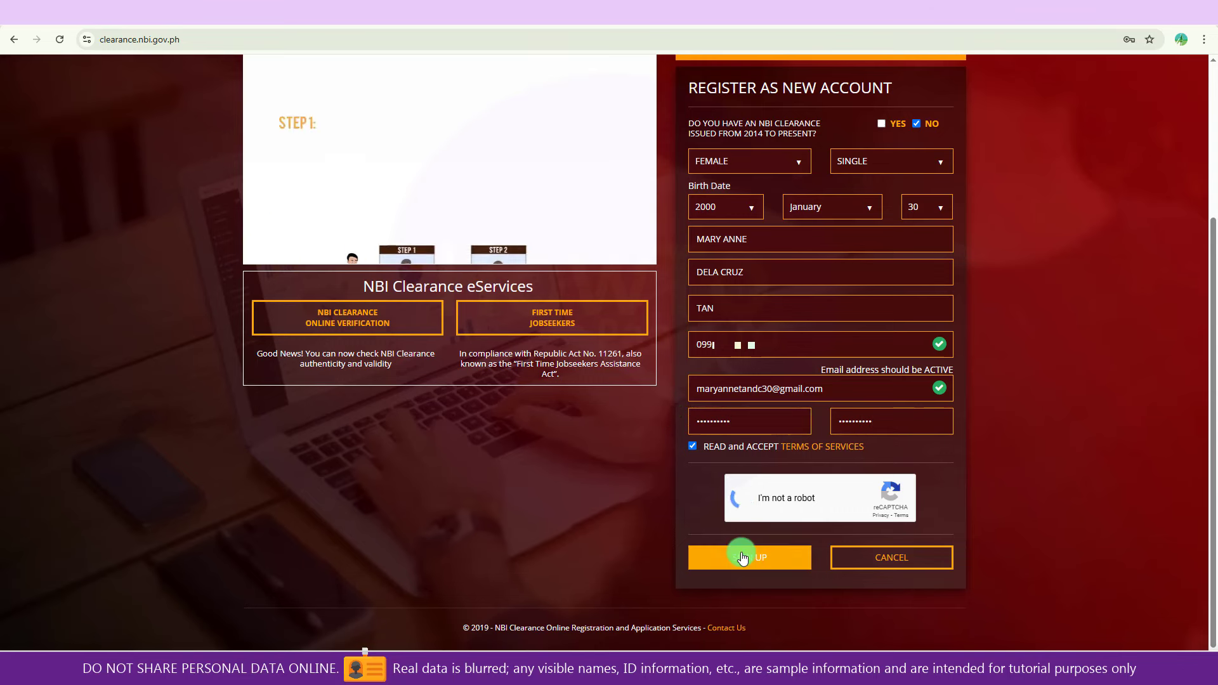
left_click(744, 558)
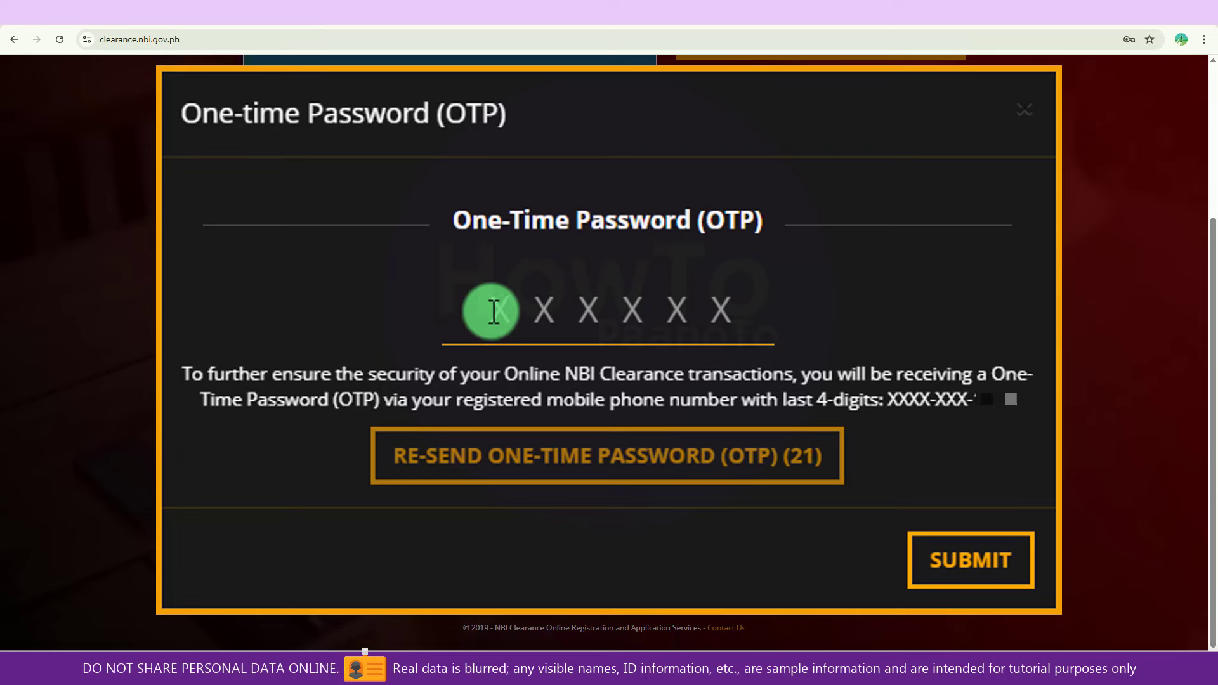
Enter the six-digit one-time password received by SMS and submit it.
left_click(493, 310)
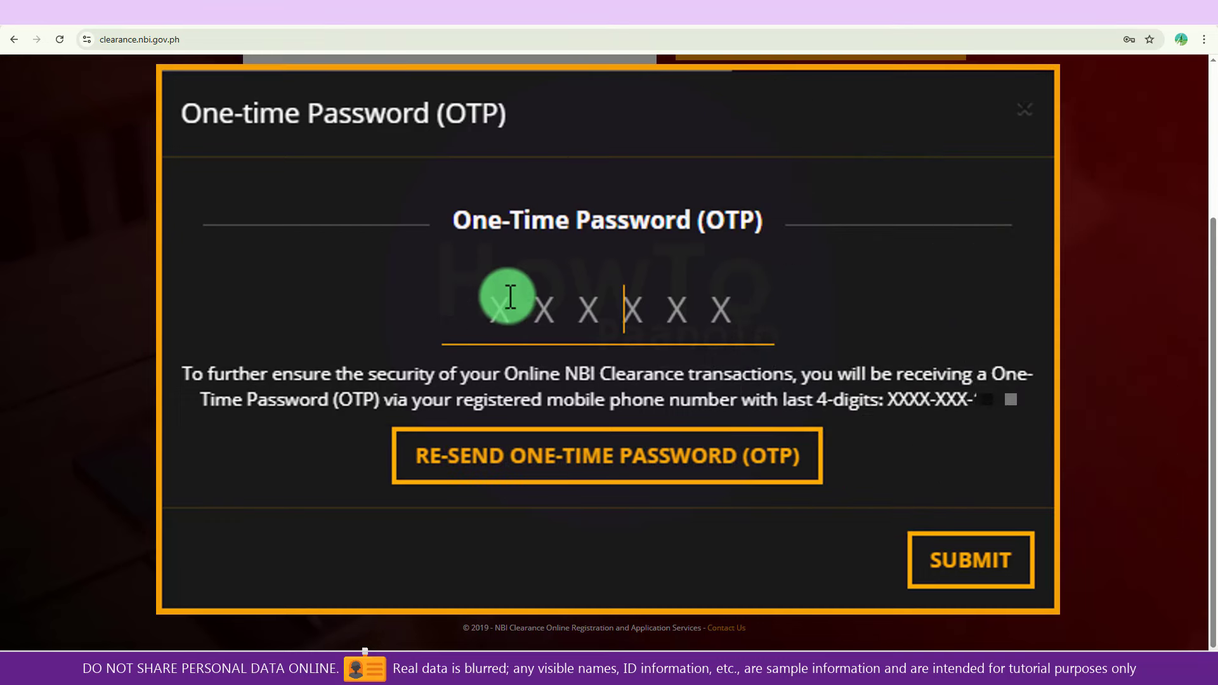
left_click(510, 297)
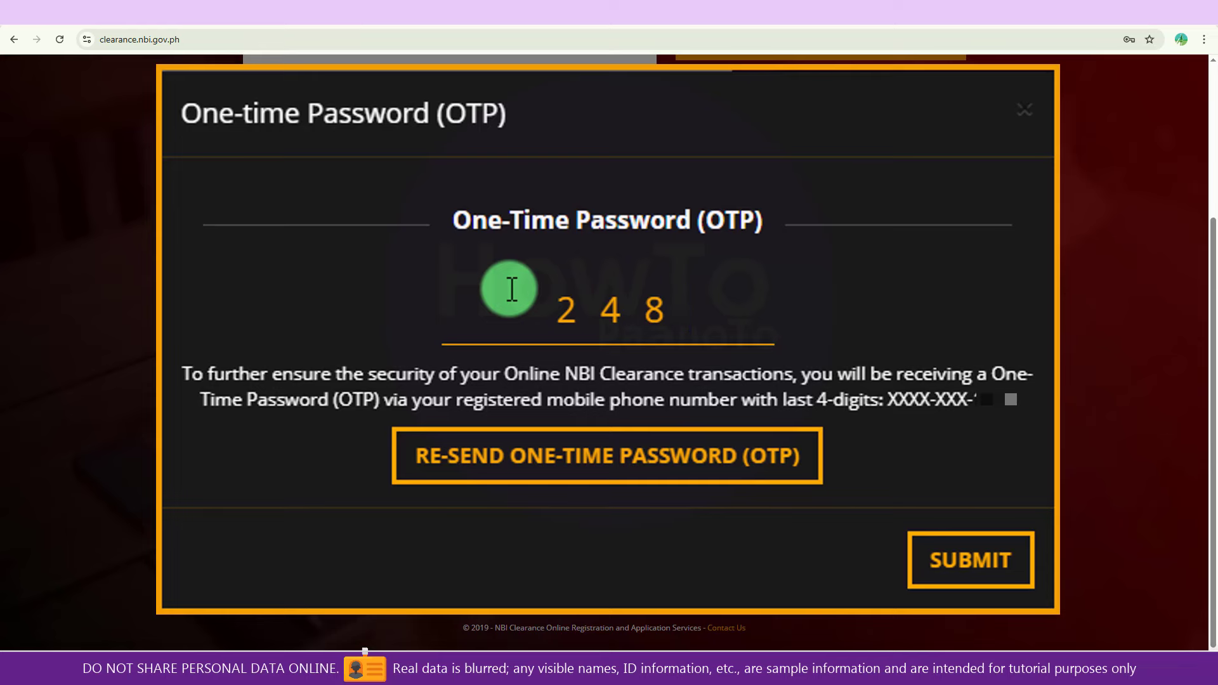
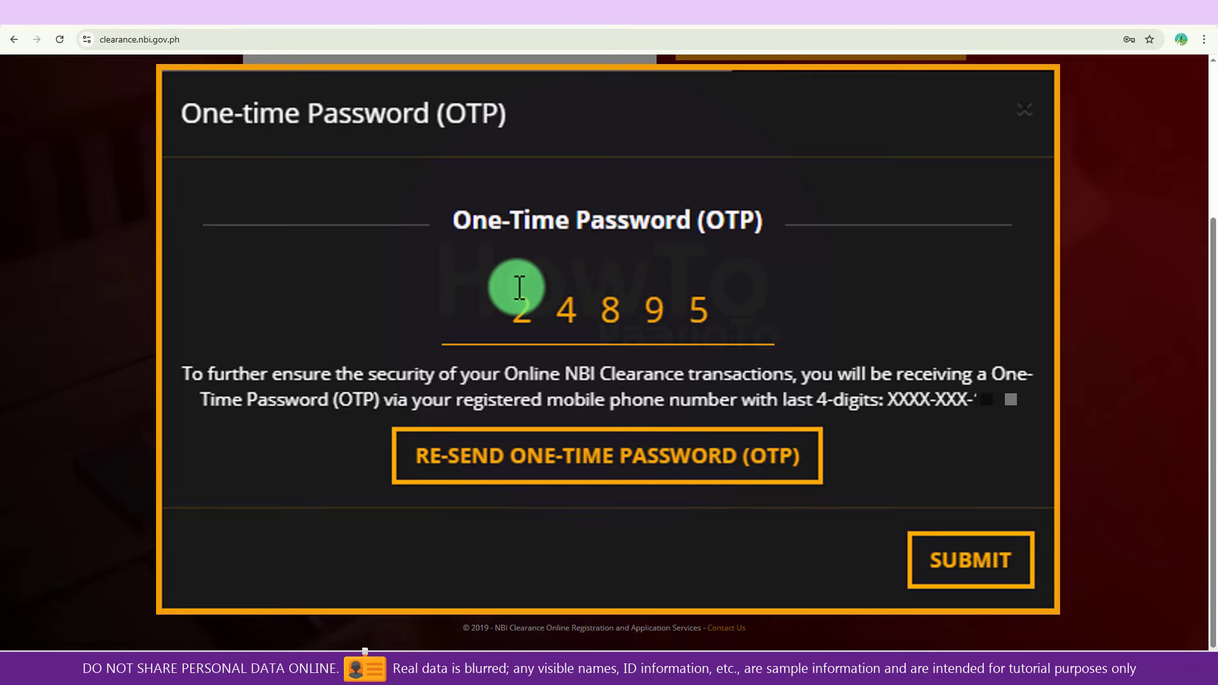
left_click(948, 553)
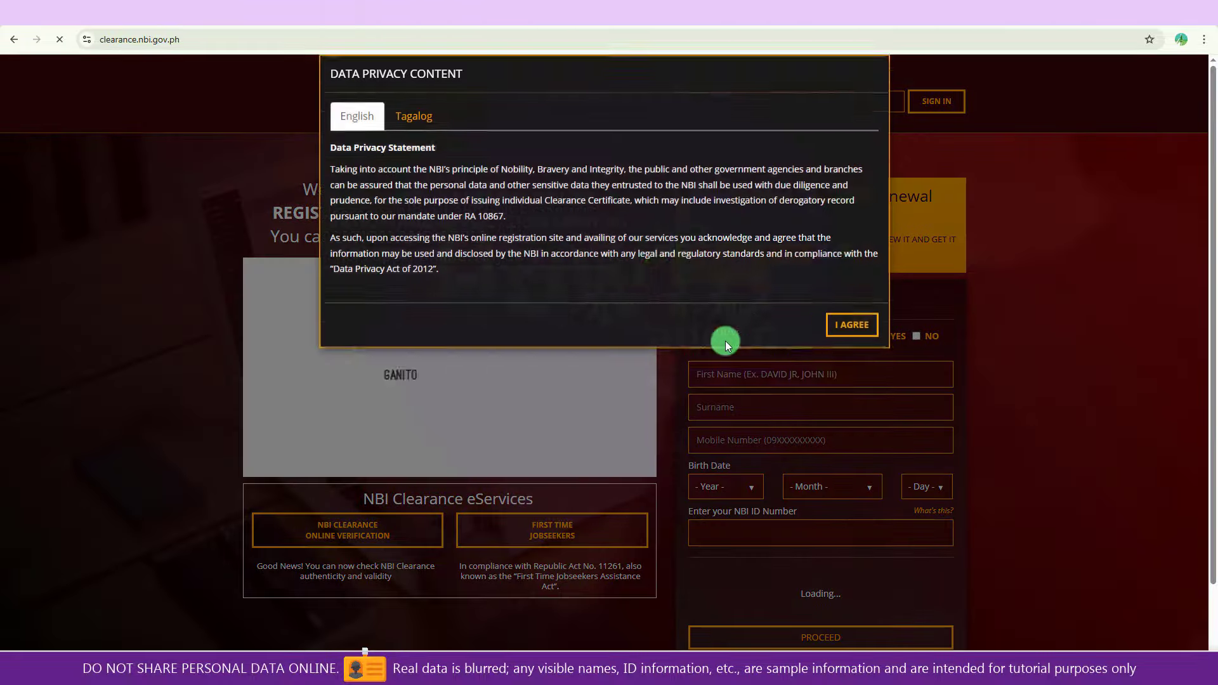
Accept the data privacy statement again and dismiss the valid-ID advisory.
left_click(857, 345)
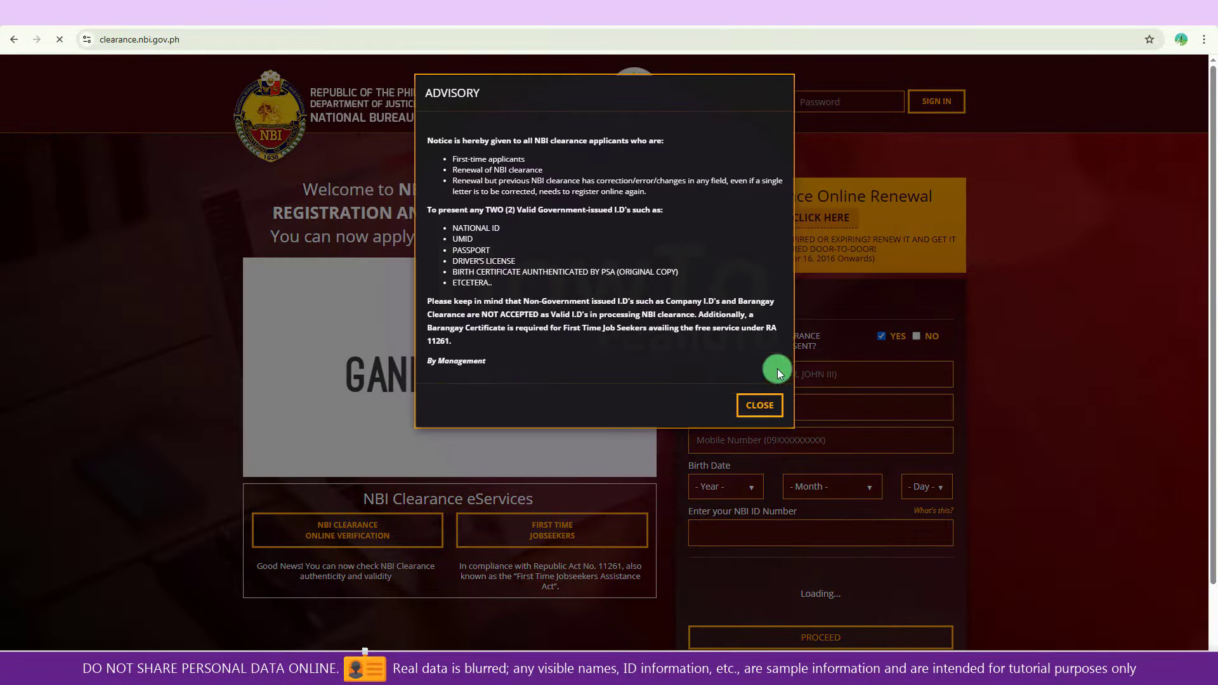
left_click(760, 408)
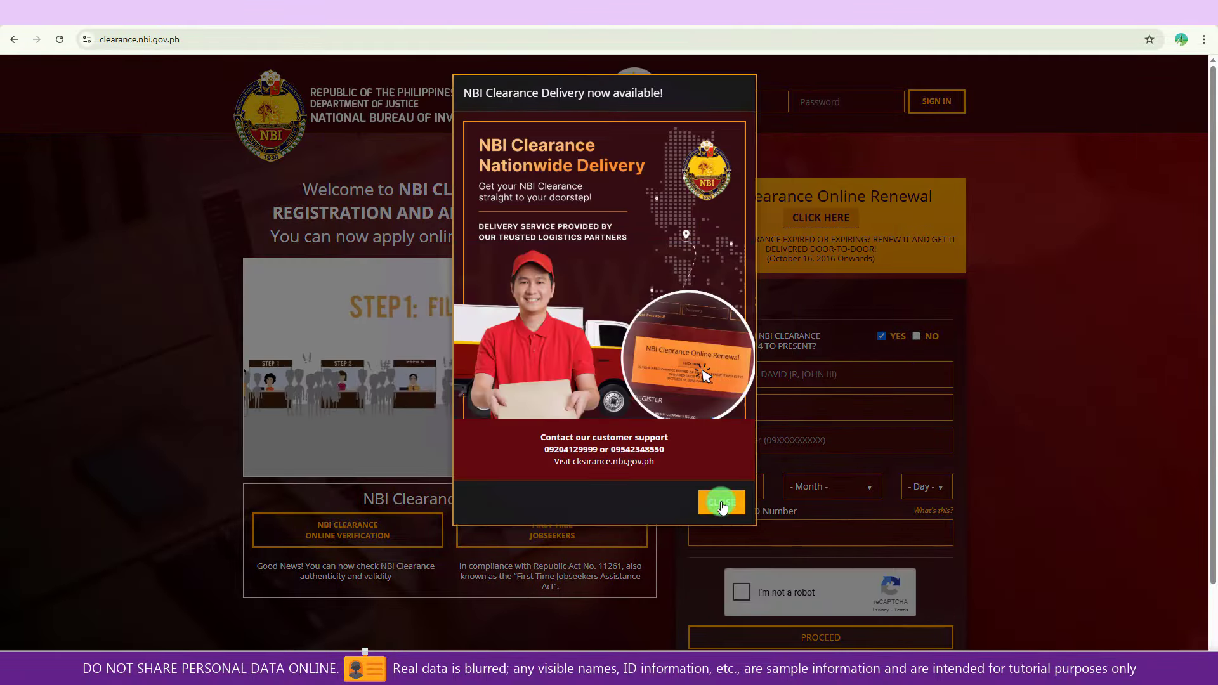
Close the delivery popup, answer no previous clearance, and sign in with the new account's email and password.
left_click(722, 503)
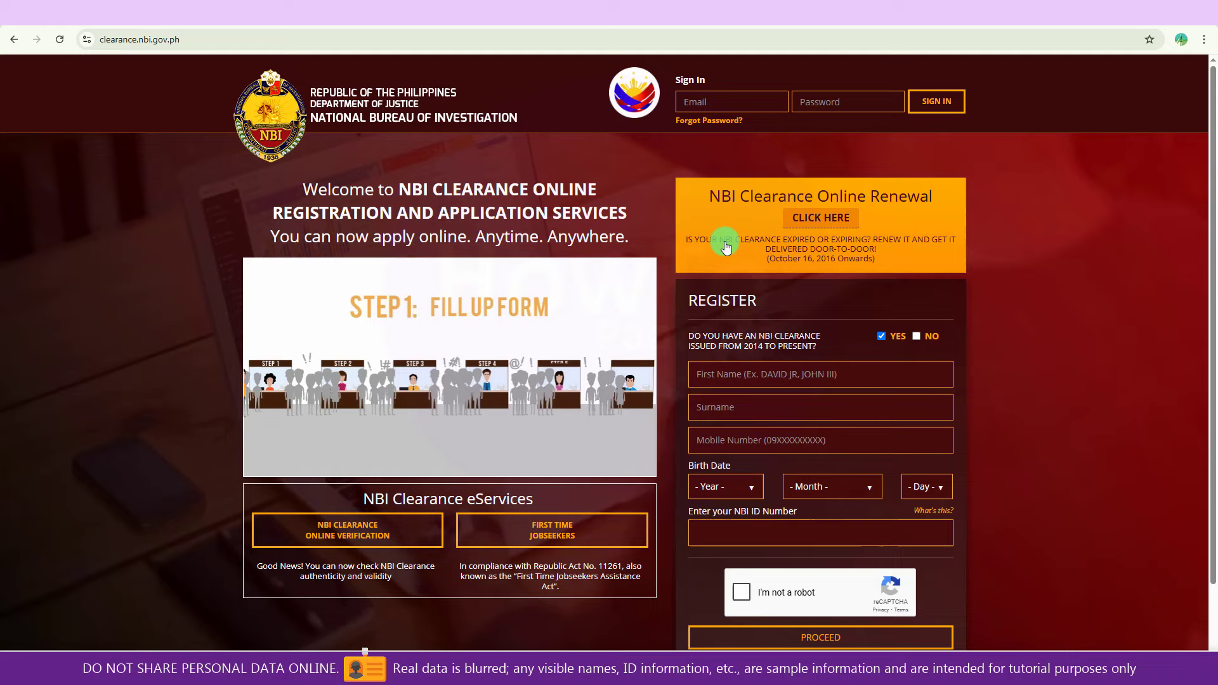
left_click(917, 337)
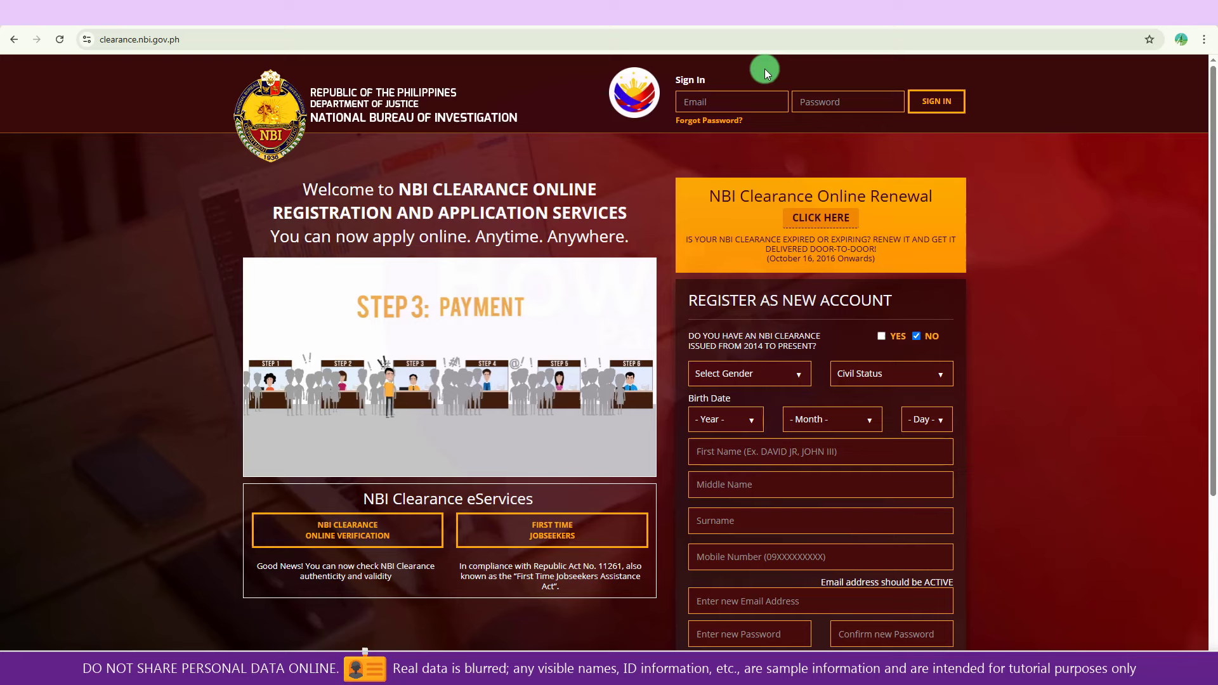
left_click(729, 100)
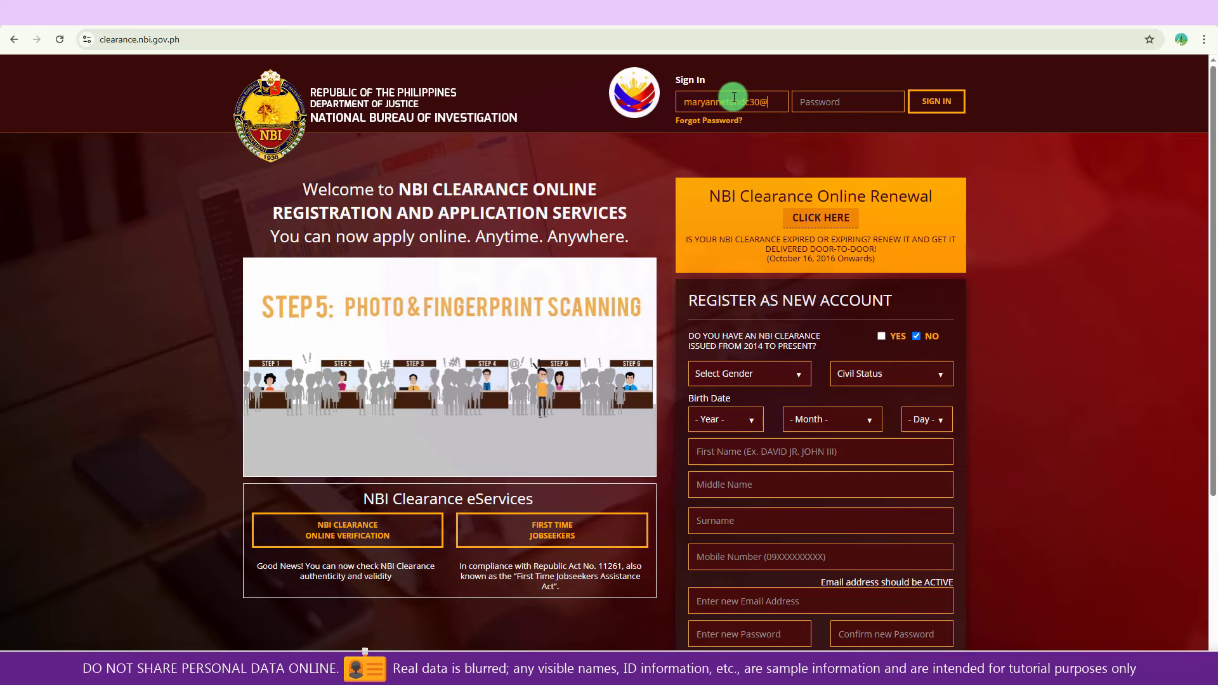
key("Tab")
type("•••••••")
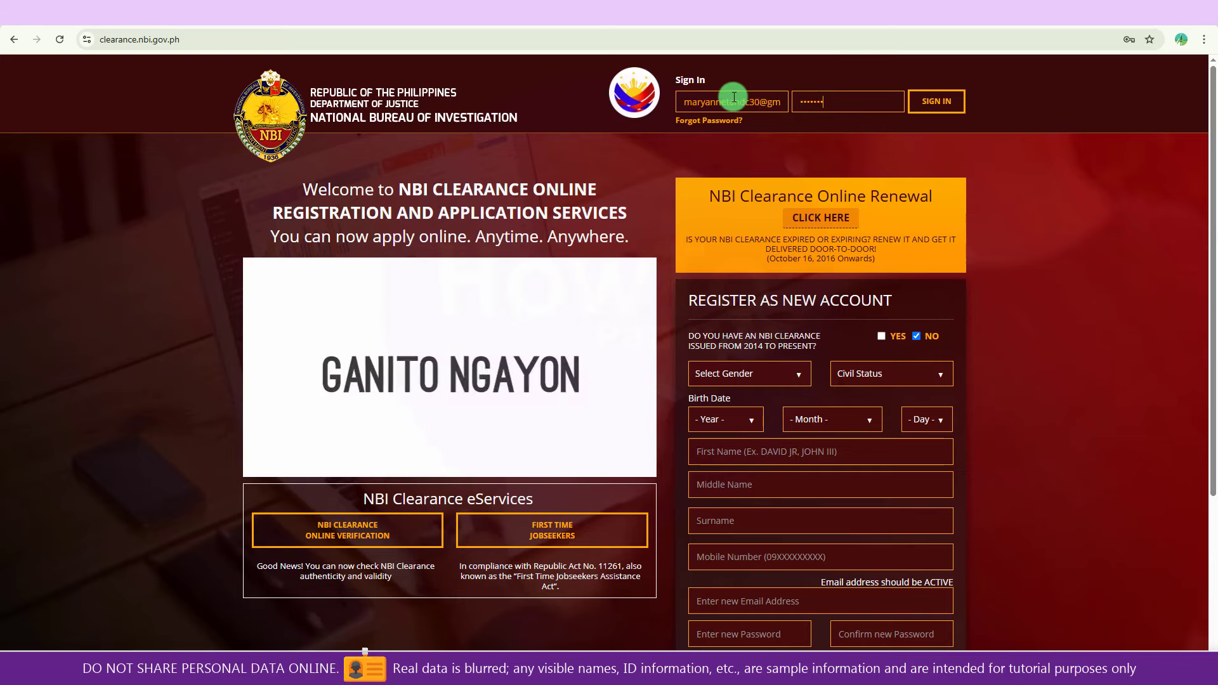
type("•••")
left_click(928, 104)
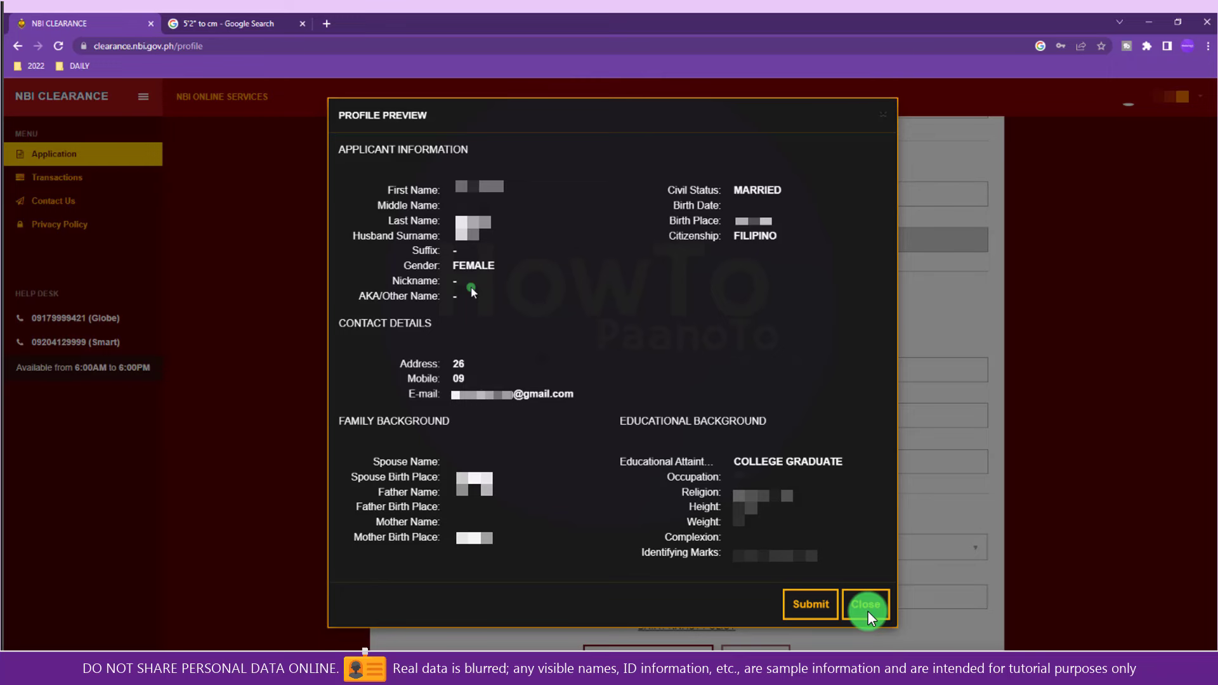
Submit the previewed profile: female, married, college graduate, Filipino citizen.
left_click(794, 602)
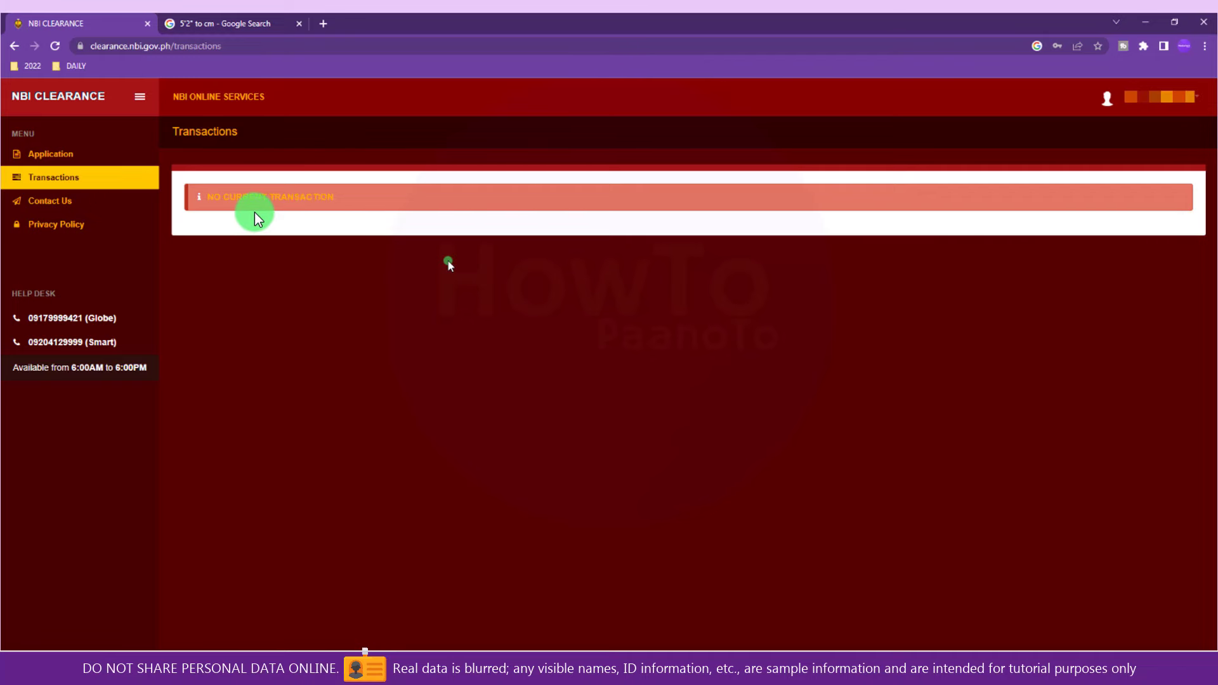
Go to the Application page and bring up the accepted Type of ID list.
left_click(68, 157)
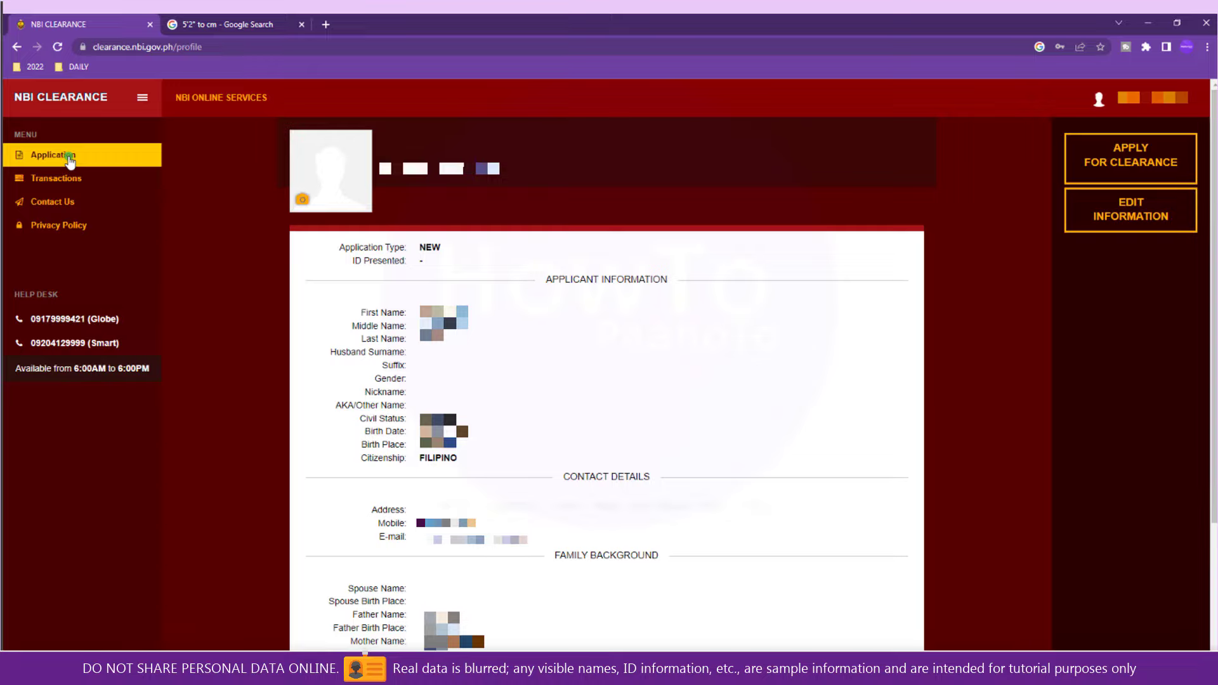
left_click(497, 256)
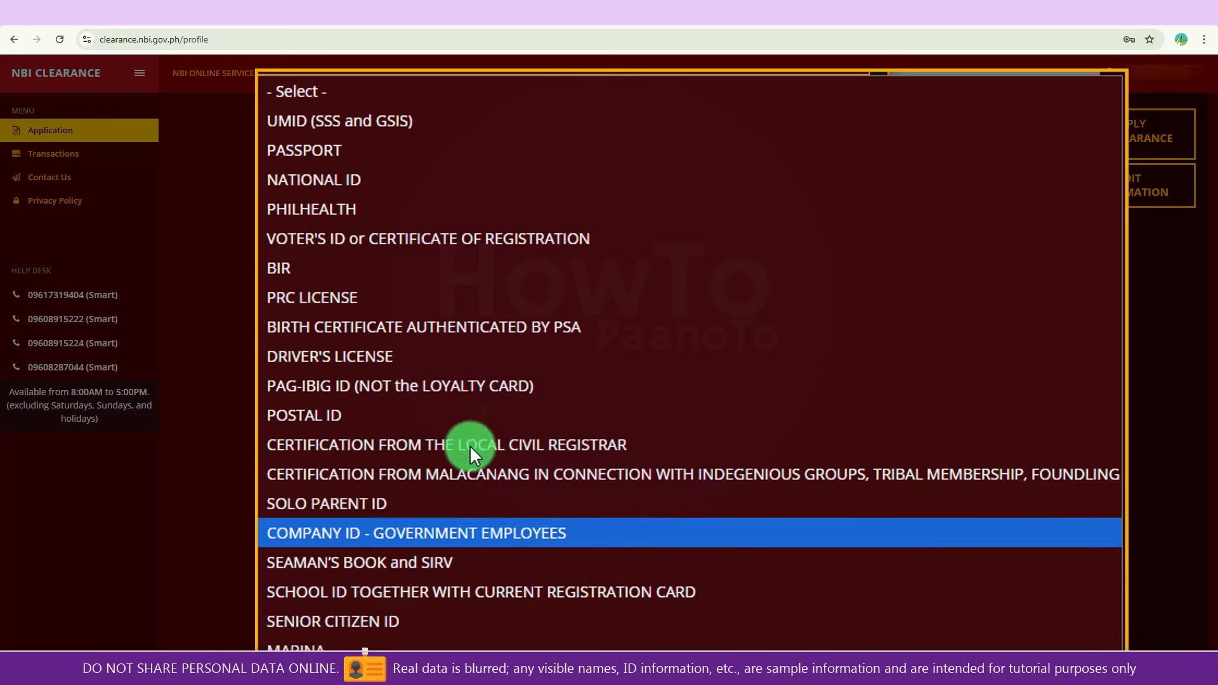
Pick the PSA-authenticated birth certificate as ID, enter its ID number, and agree to the certification.
left_click(469, 326)
left_click(457, 415)
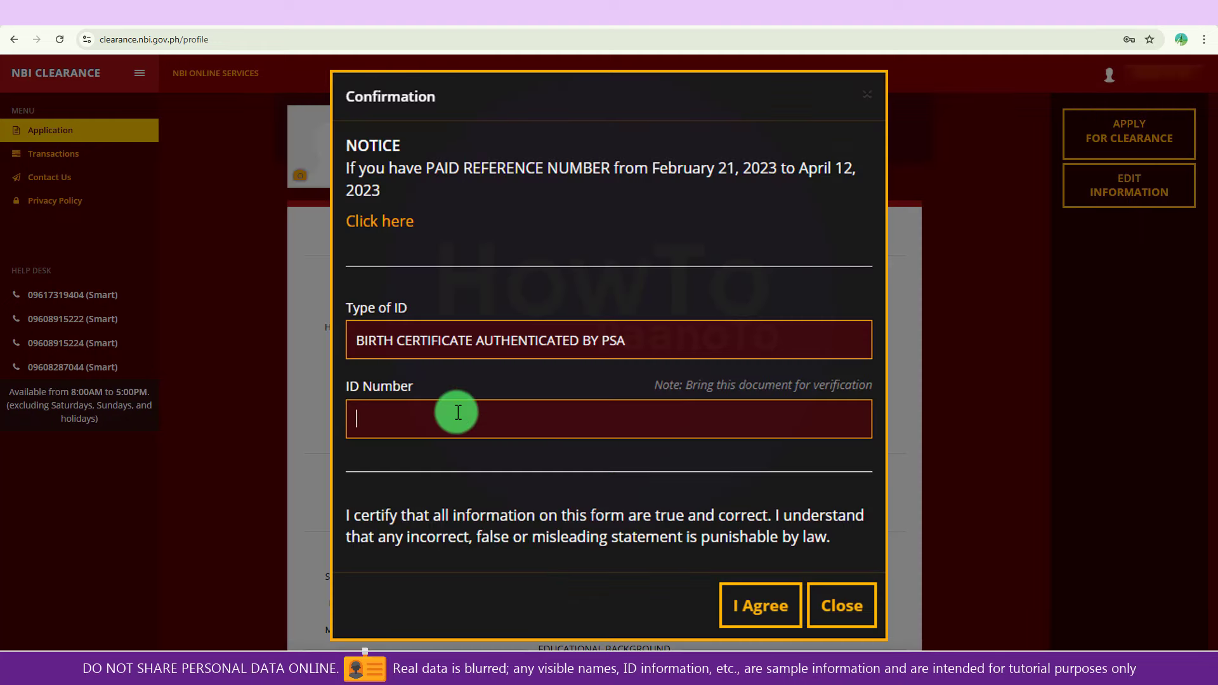
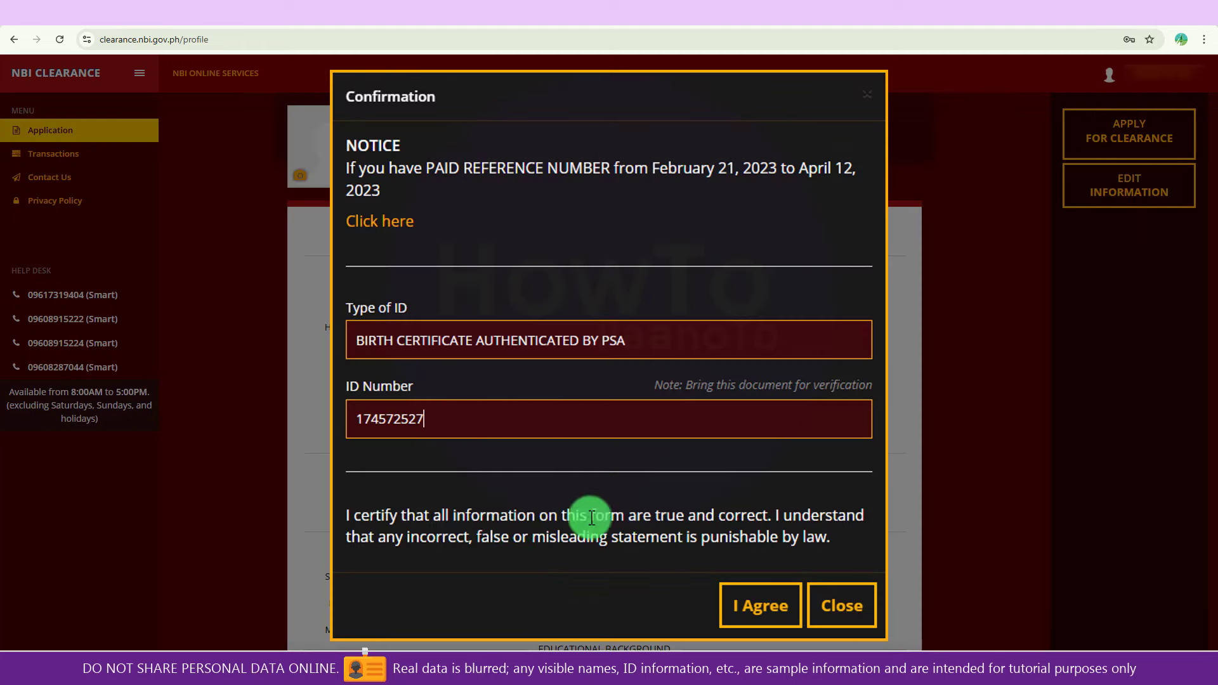
left_click(767, 620)
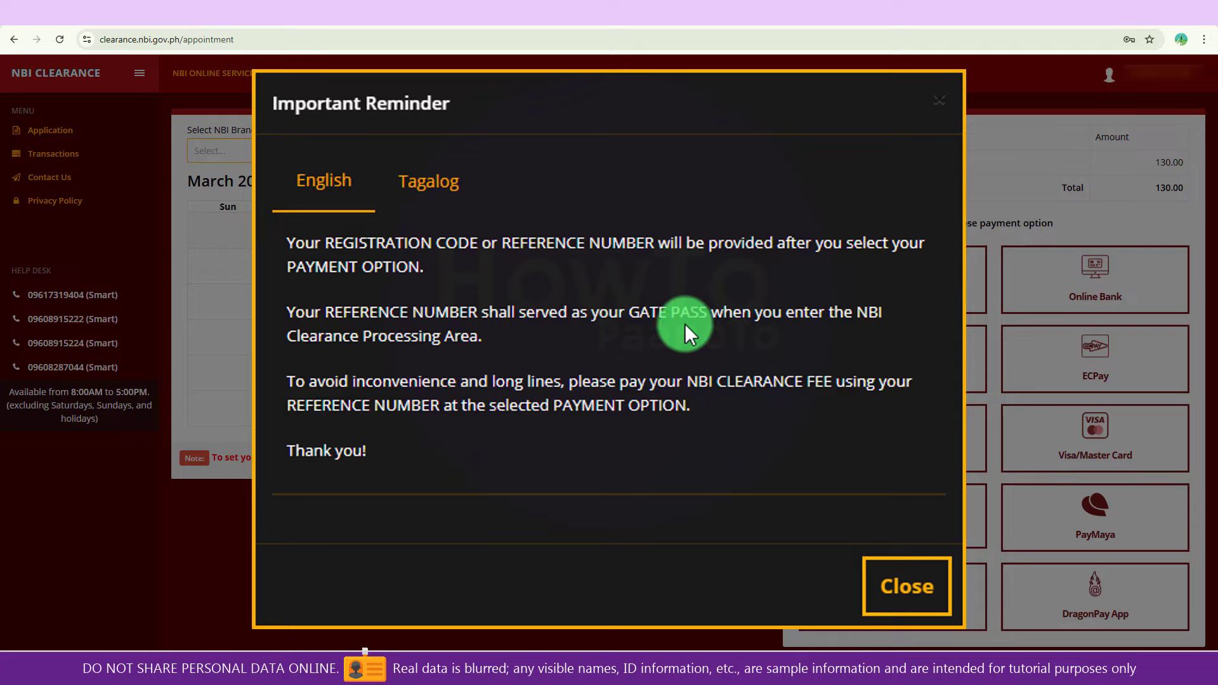
Choose the MEYCAUAYAN, BULACAN branch and book the Monday, March 10, 2025 morning slot.
left_click(905, 591)
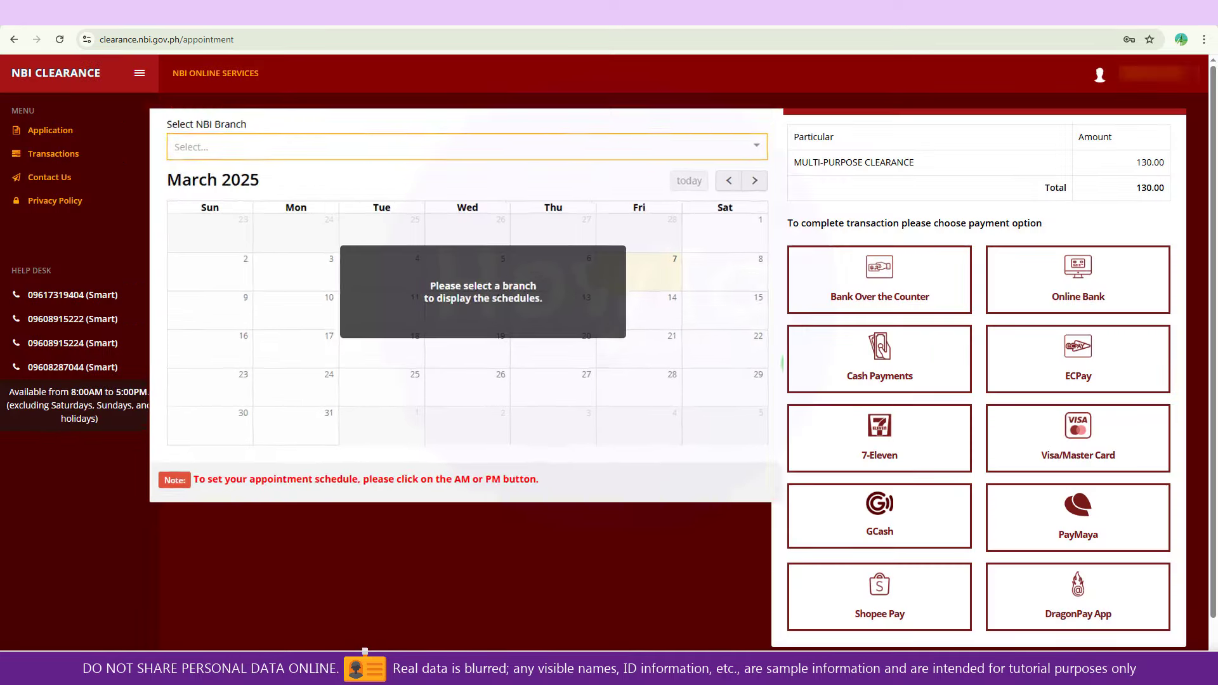
left_click(371, 134)
scroll(336, 234, "down", 5)
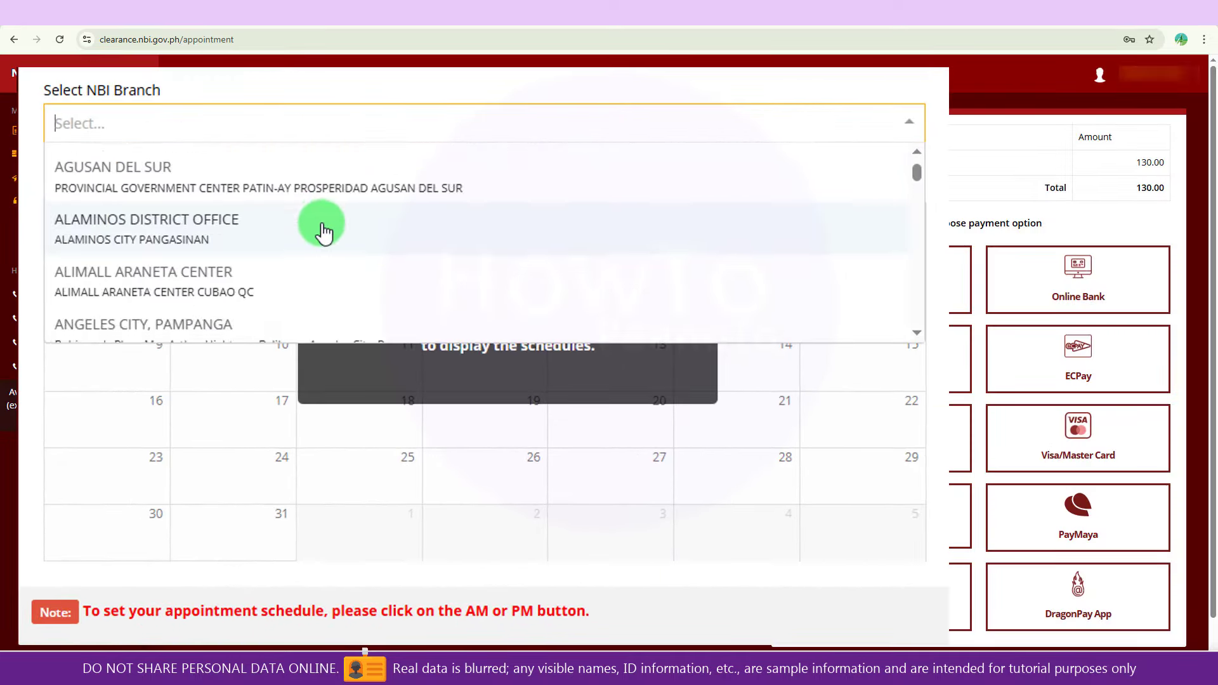
scroll(323, 238, "down", 8)
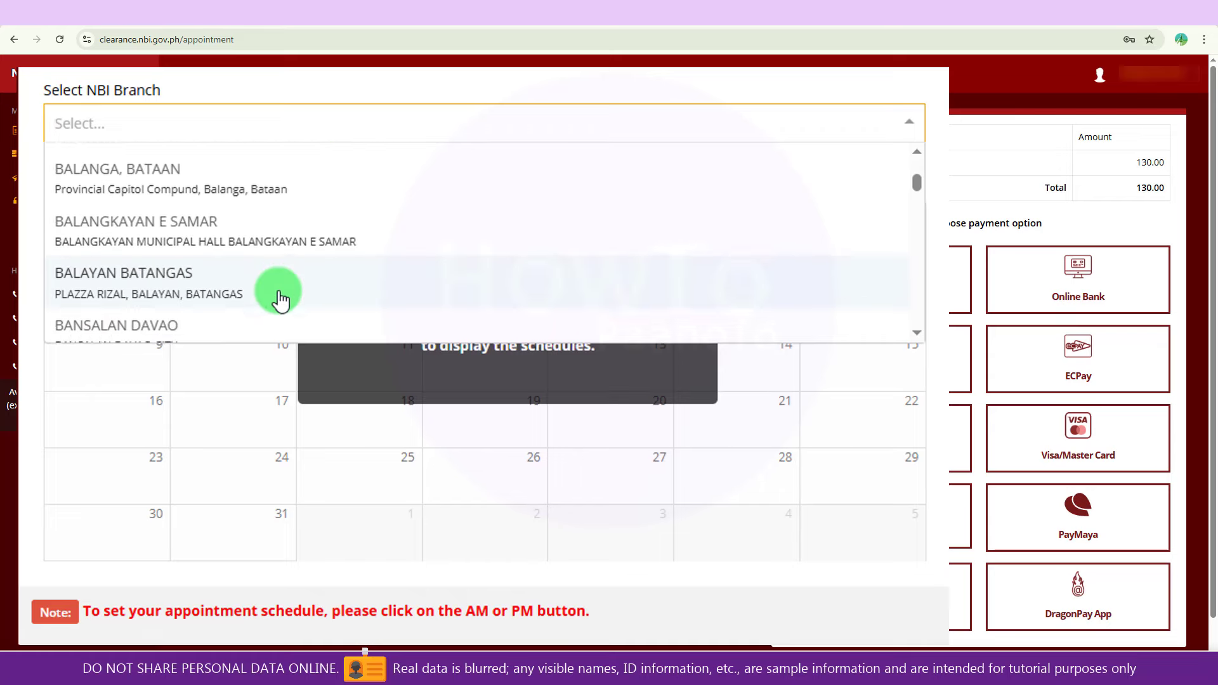
scroll(280, 299, "down", 1)
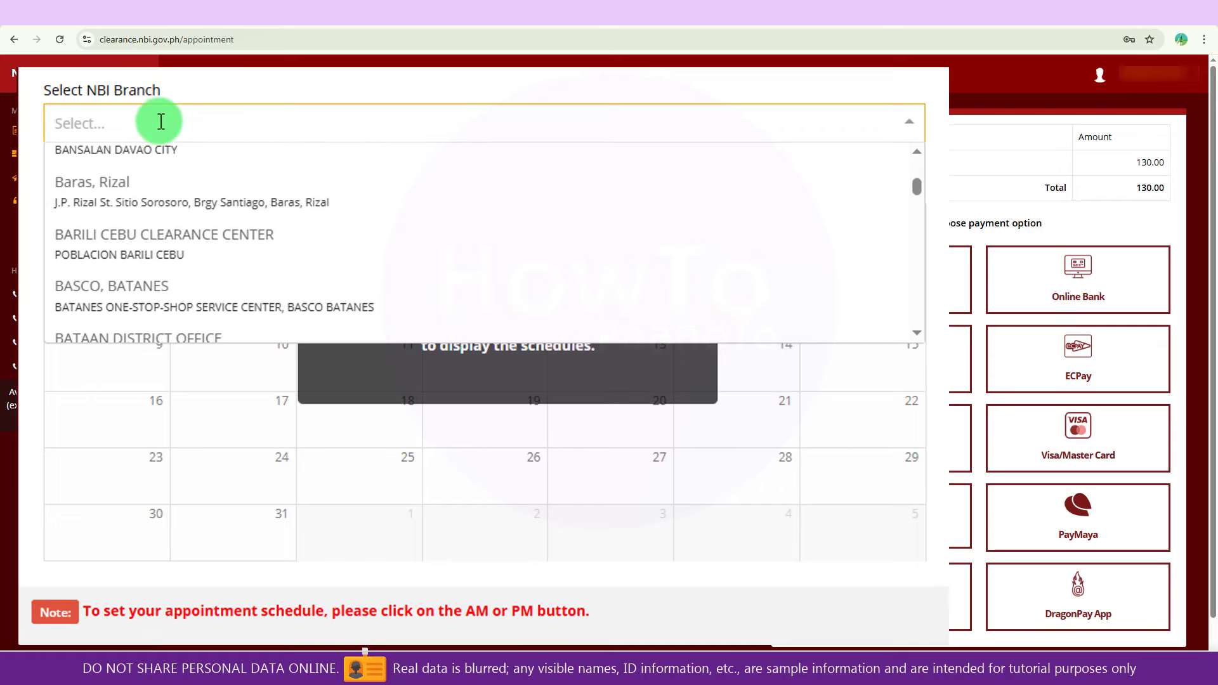
type("meyca")
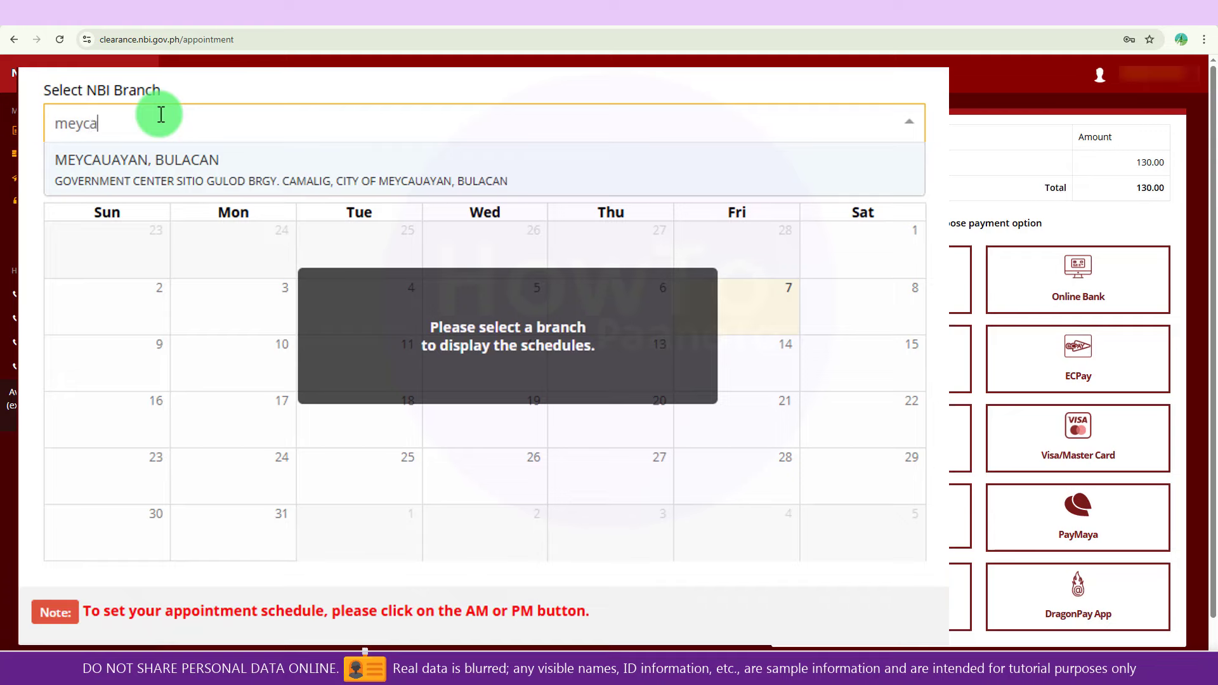
left_click(242, 183)
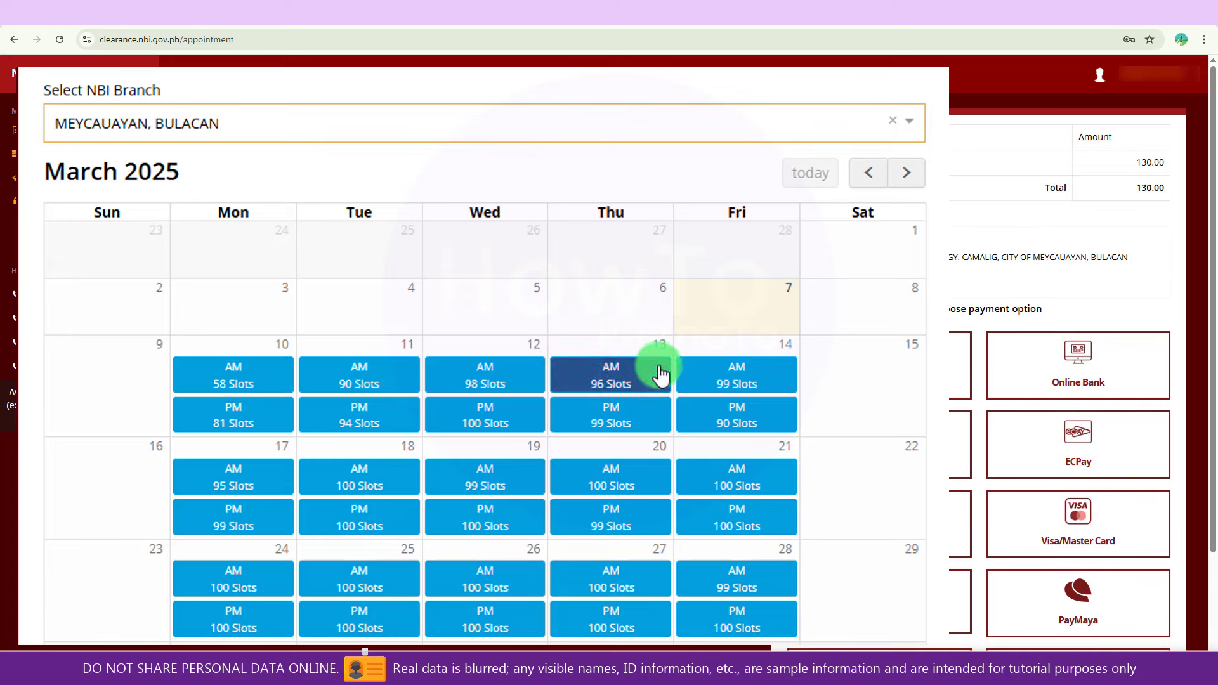
left_click(239, 379)
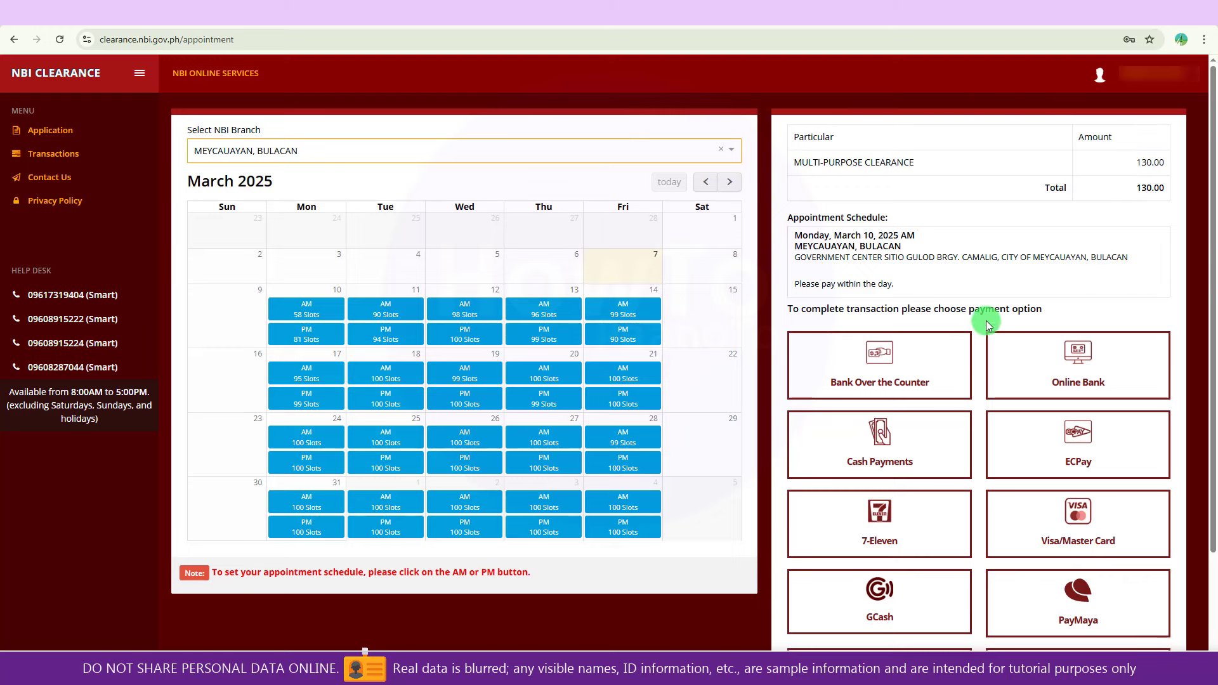
Select GCash as payment and generate the reference number for the PHP 160 total.
mouse_move(922, 449)
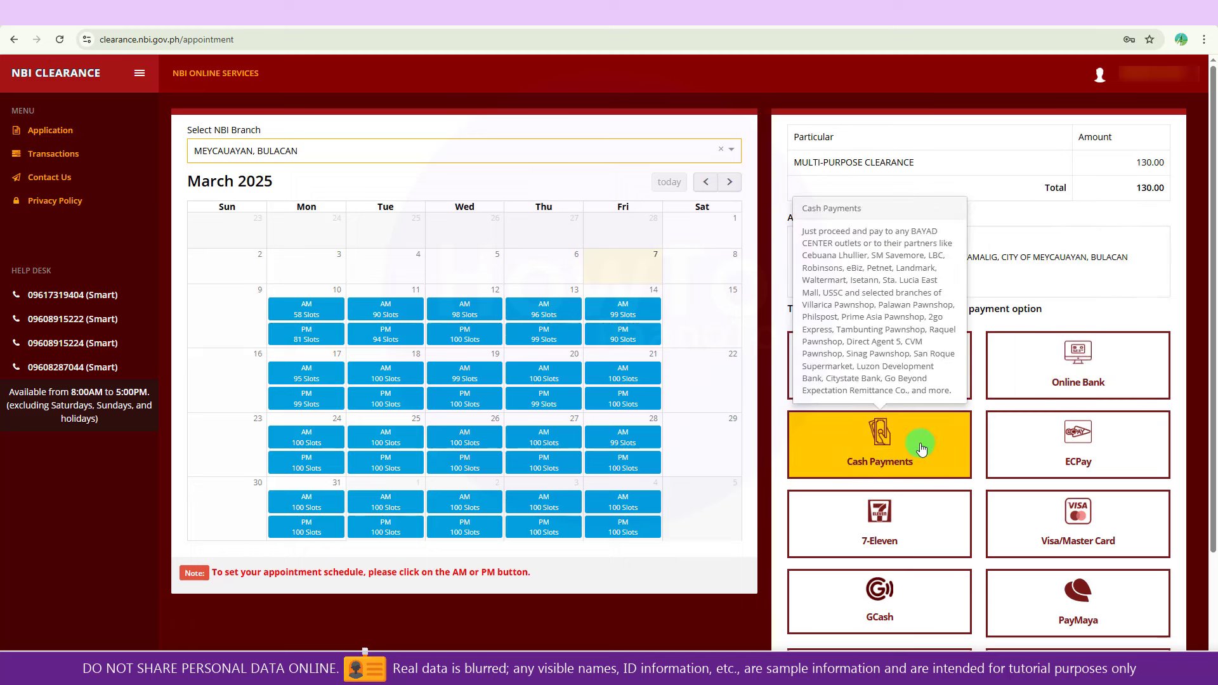
scroll(1056, 538, "down", 1)
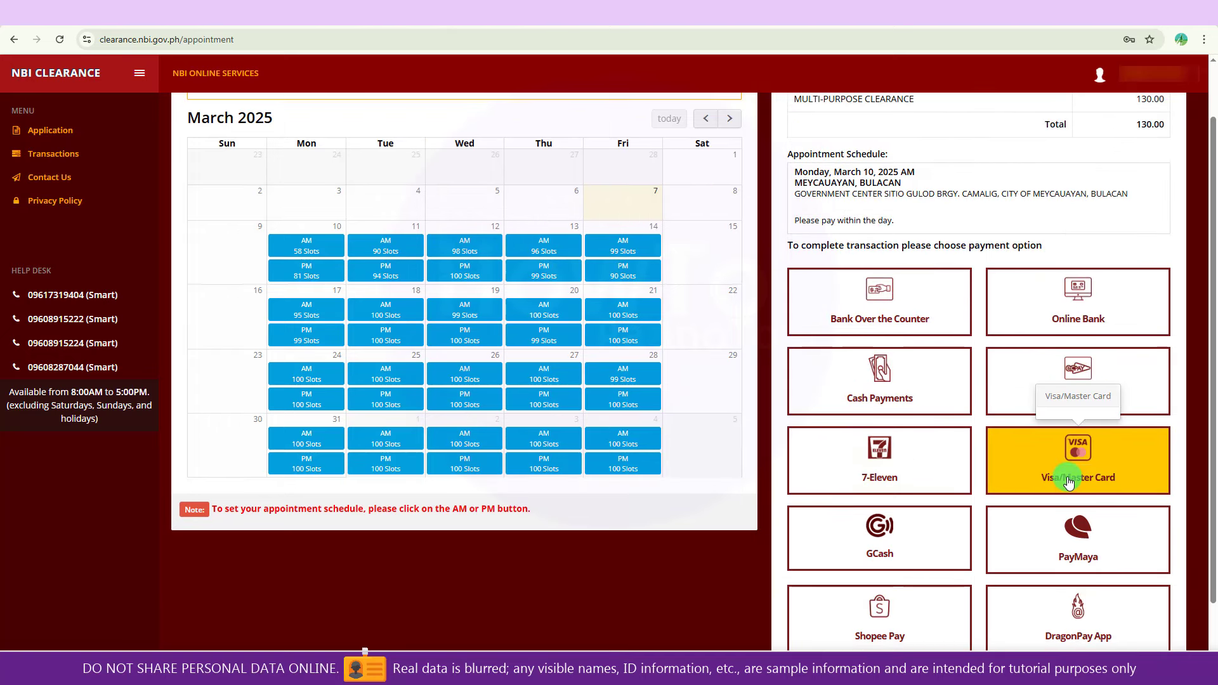
scroll(1066, 483, "down", 1)
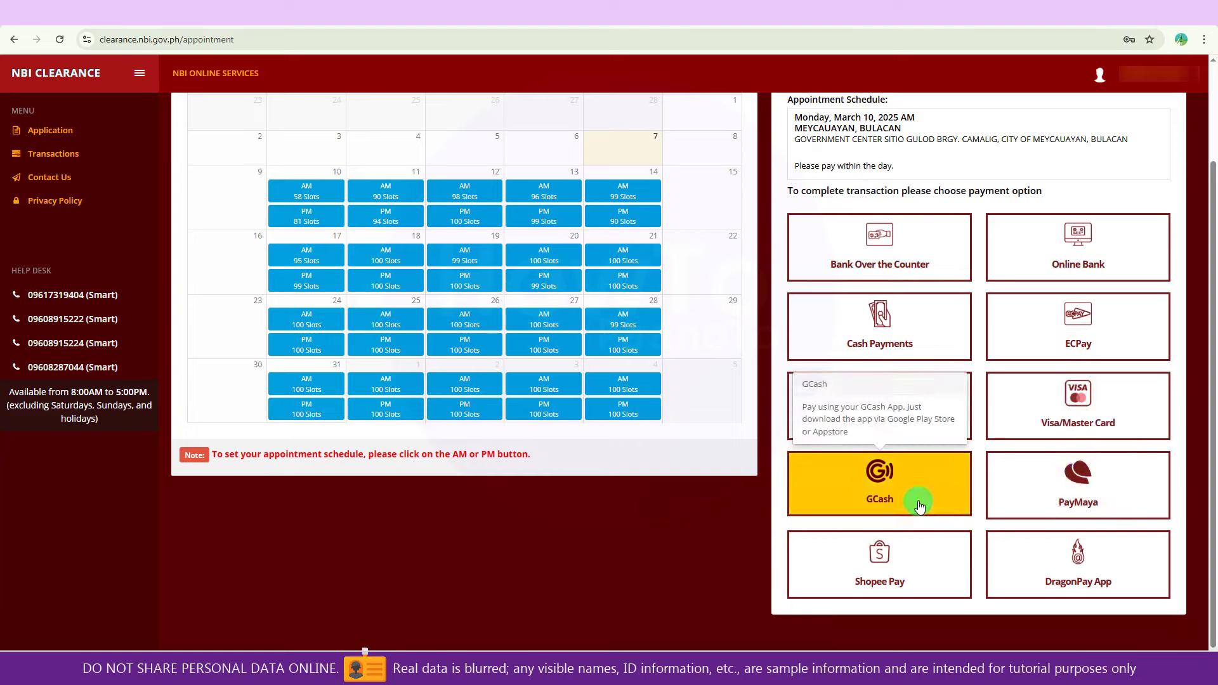
left_click(920, 504)
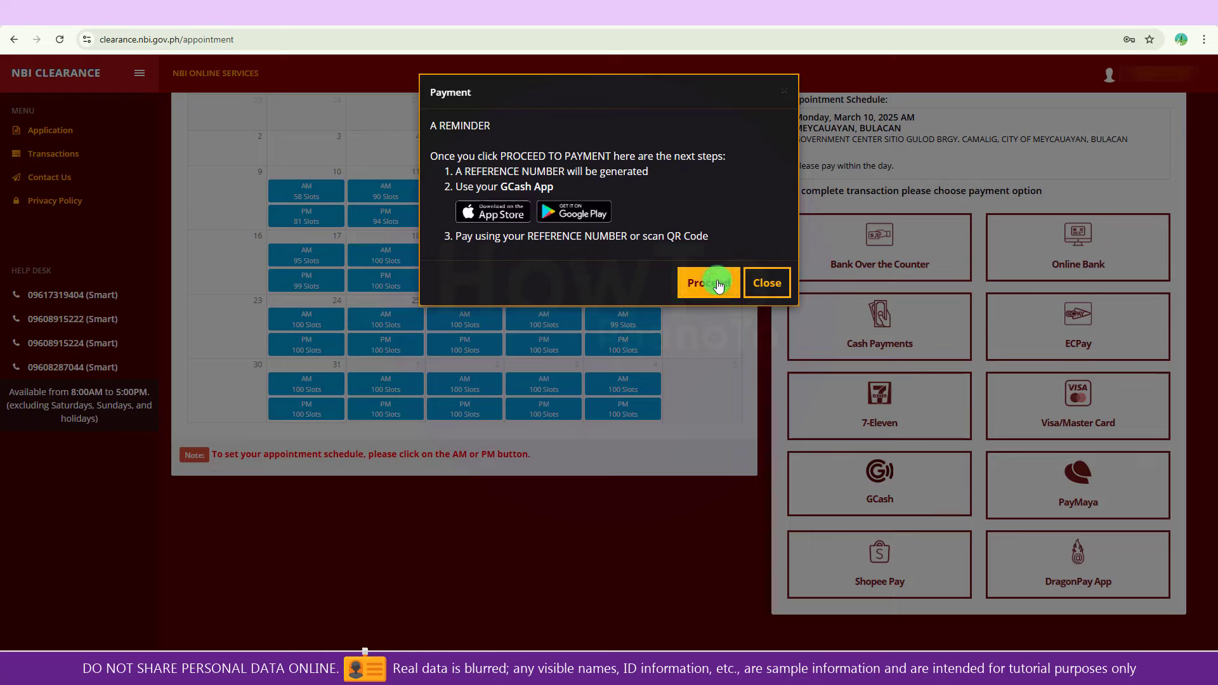
left_click(711, 359)
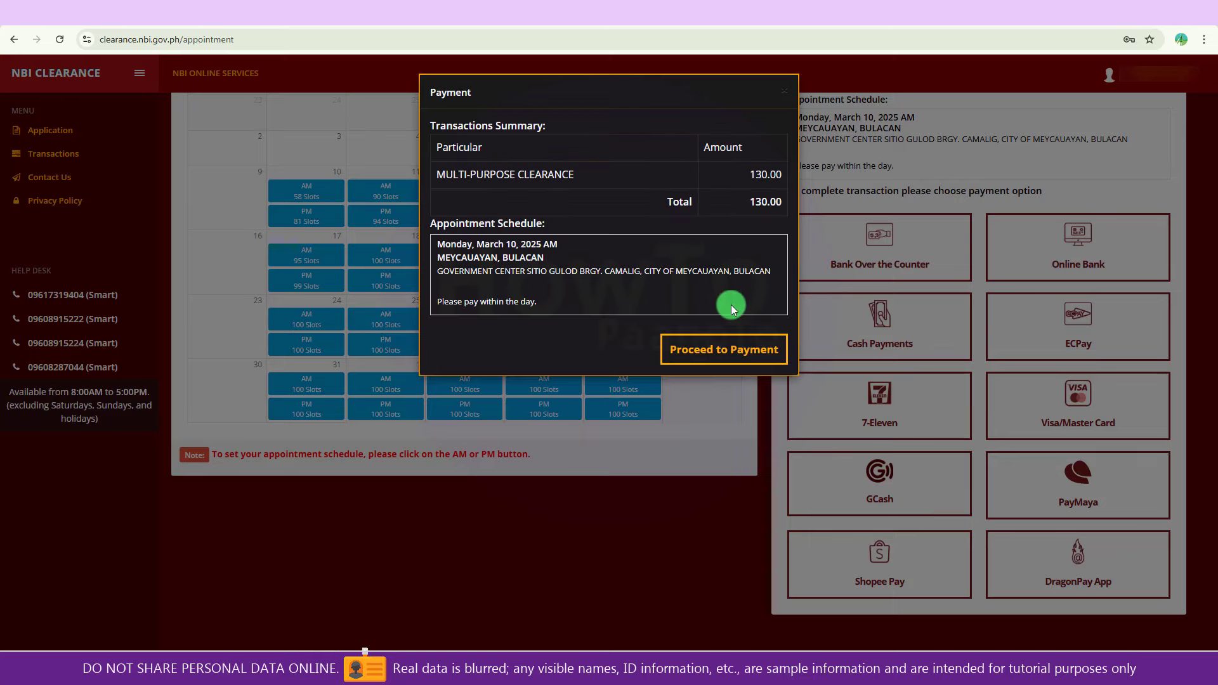
left_click(699, 362)
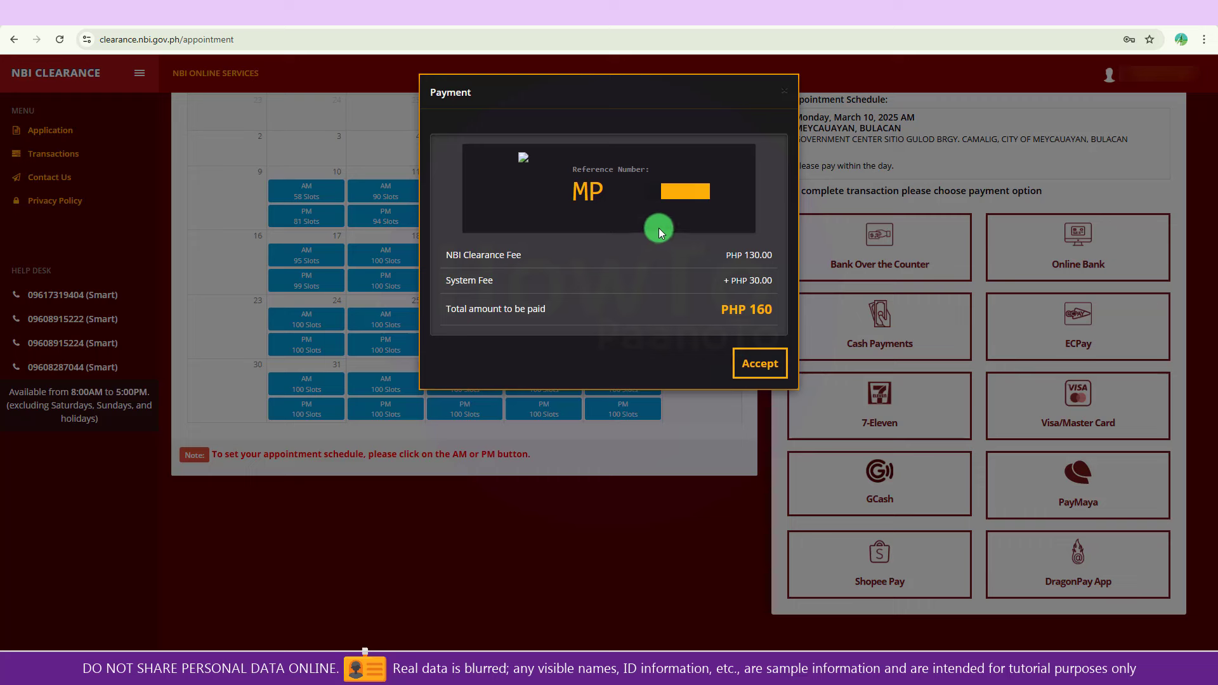
Accept the reference number and fees, then view the Transactions list with the Pending clearance.
left_click(759, 363)
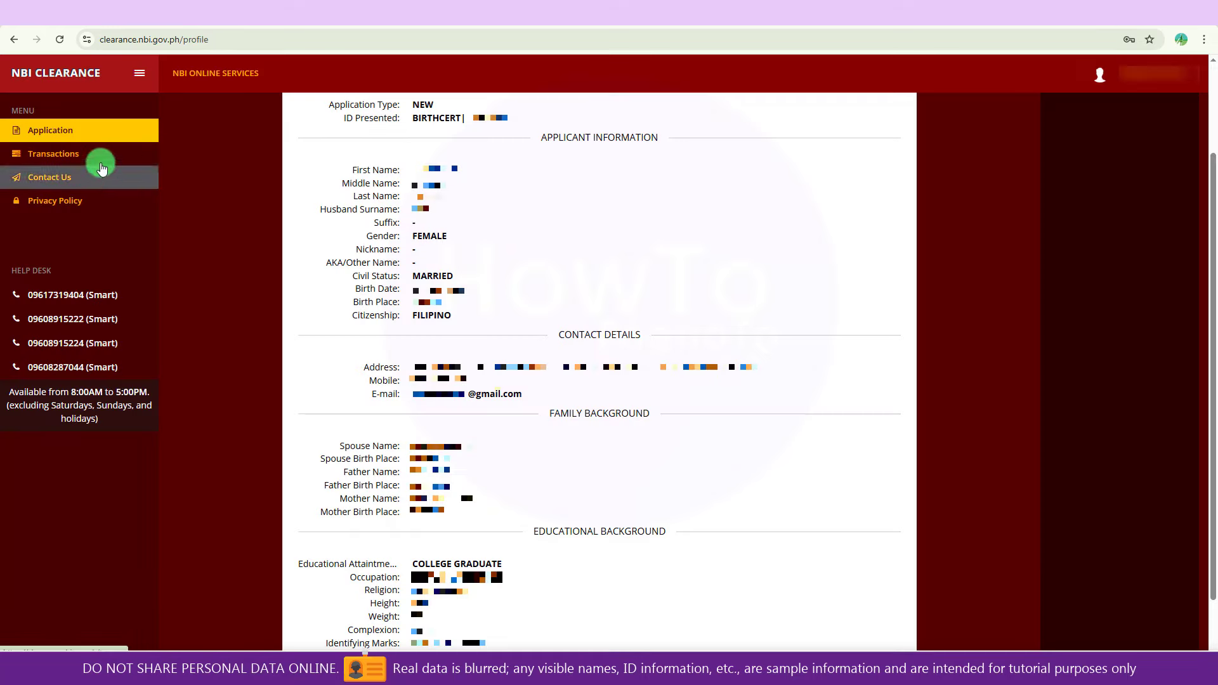
left_click(95, 157)
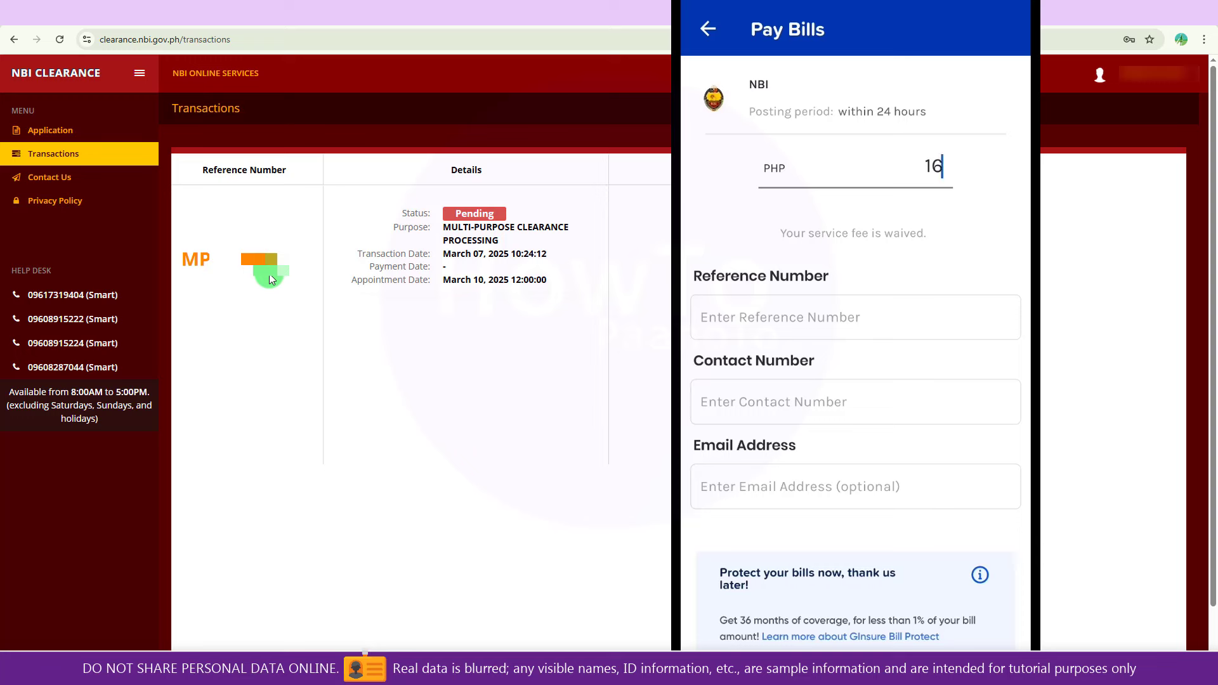
Enter 160 as the NBI bill amount and fill in the payment reference number.
left_click(933, 173)
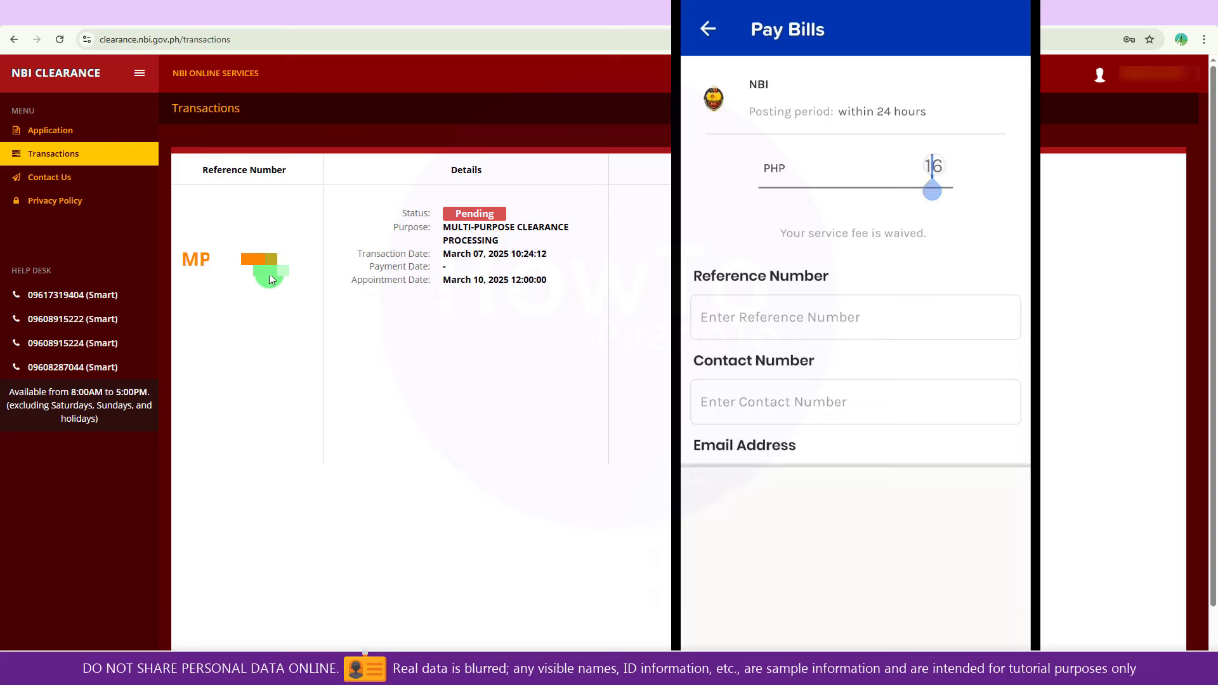
type("0")
left_click(919, 311)
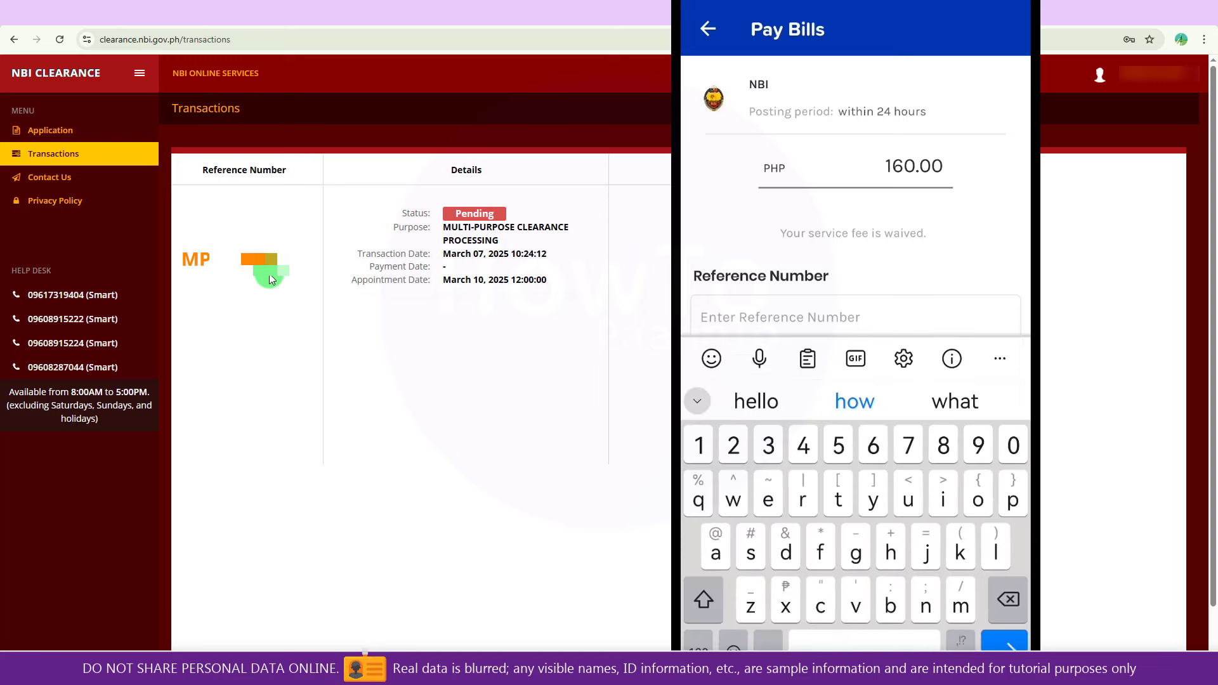
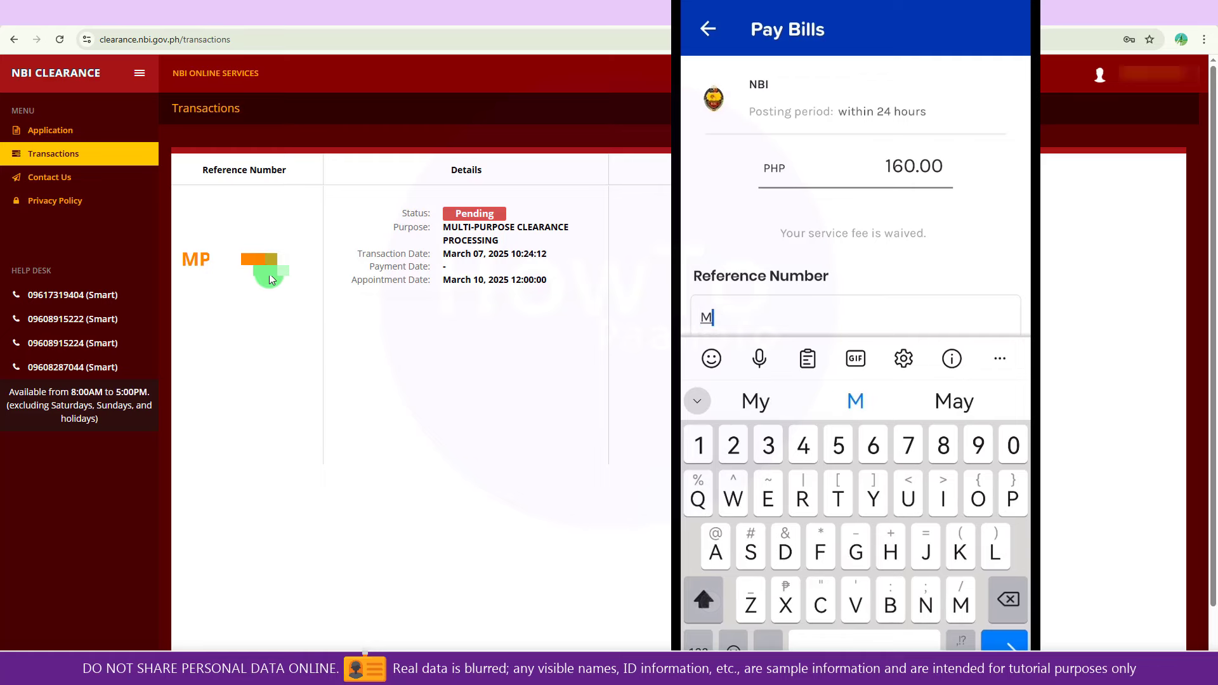
key("Return")
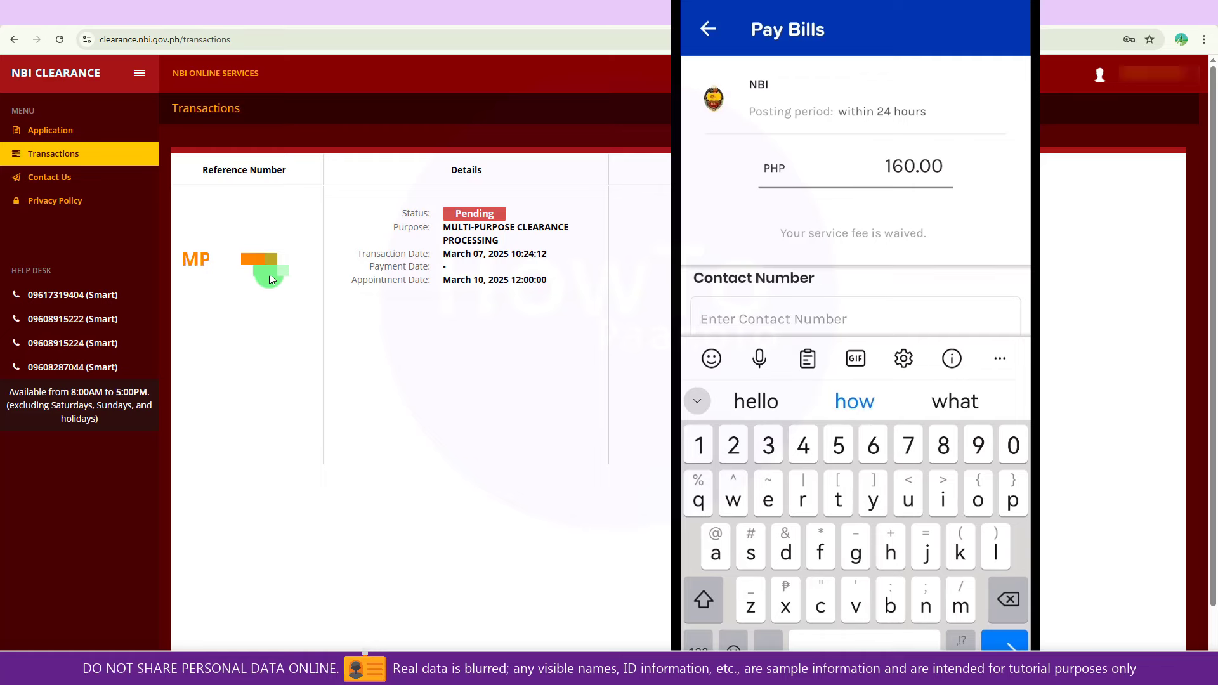
Fill in the contact number and e-mail, then continue to confirmation with the GCash wallet.
type("0995")
key("Return")
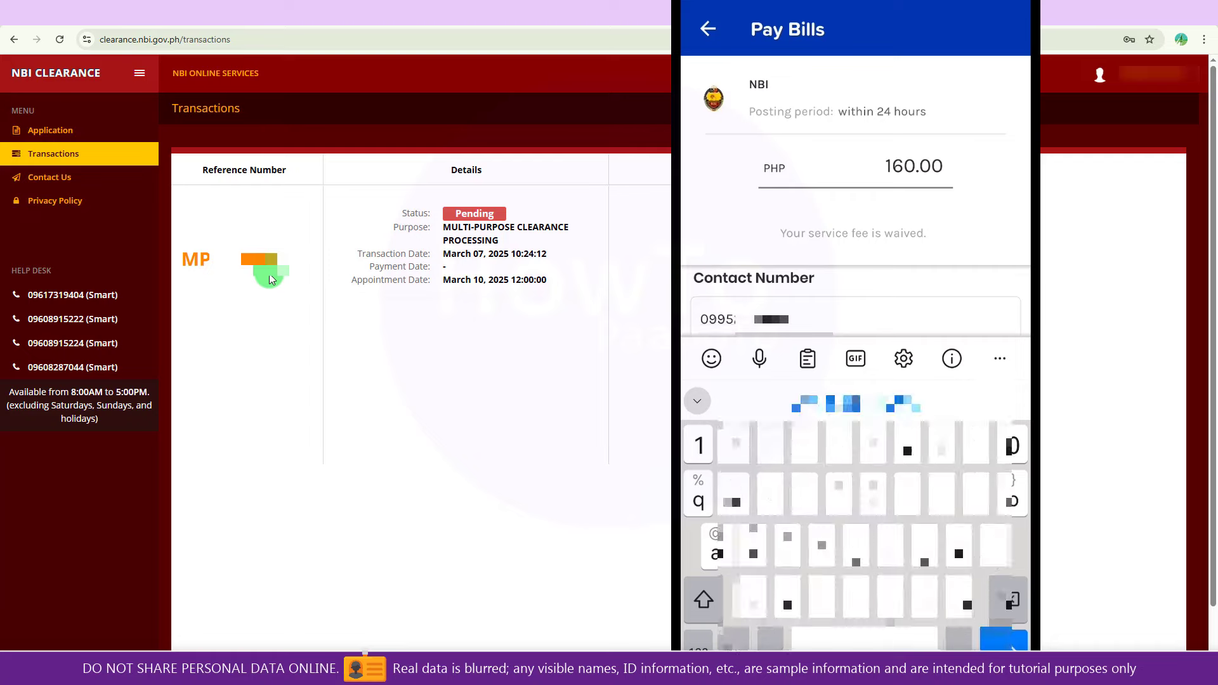
left_click(855, 404)
key("Return")
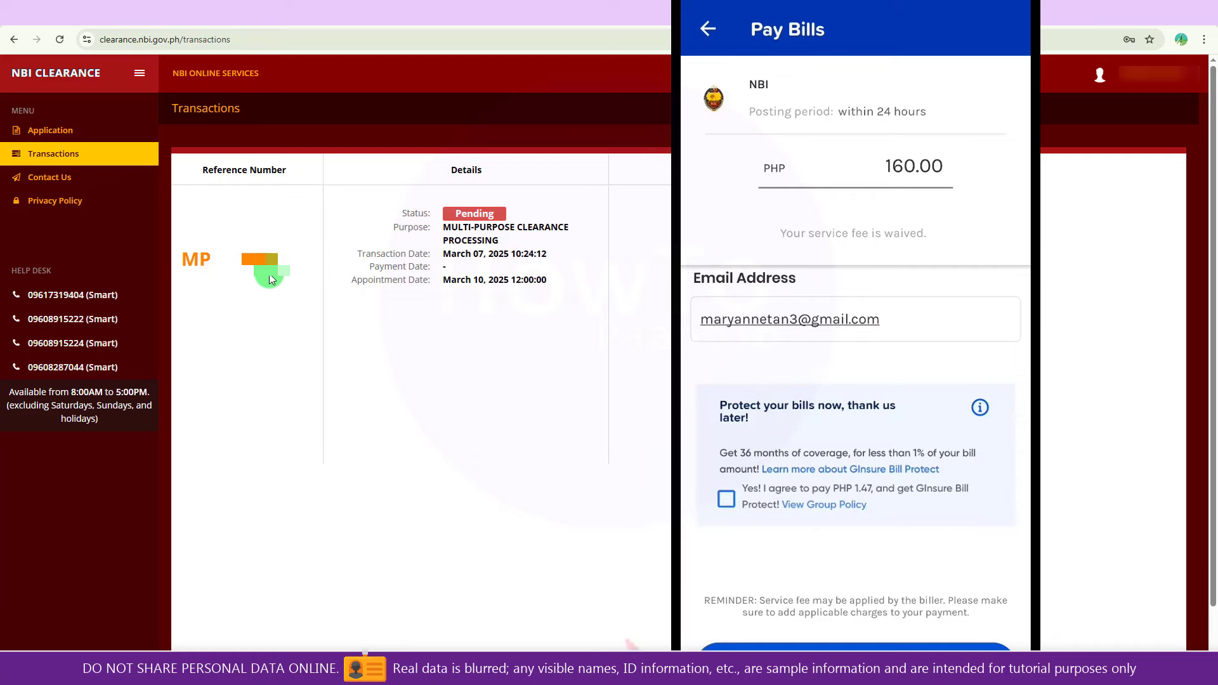
left_click(857, 645)
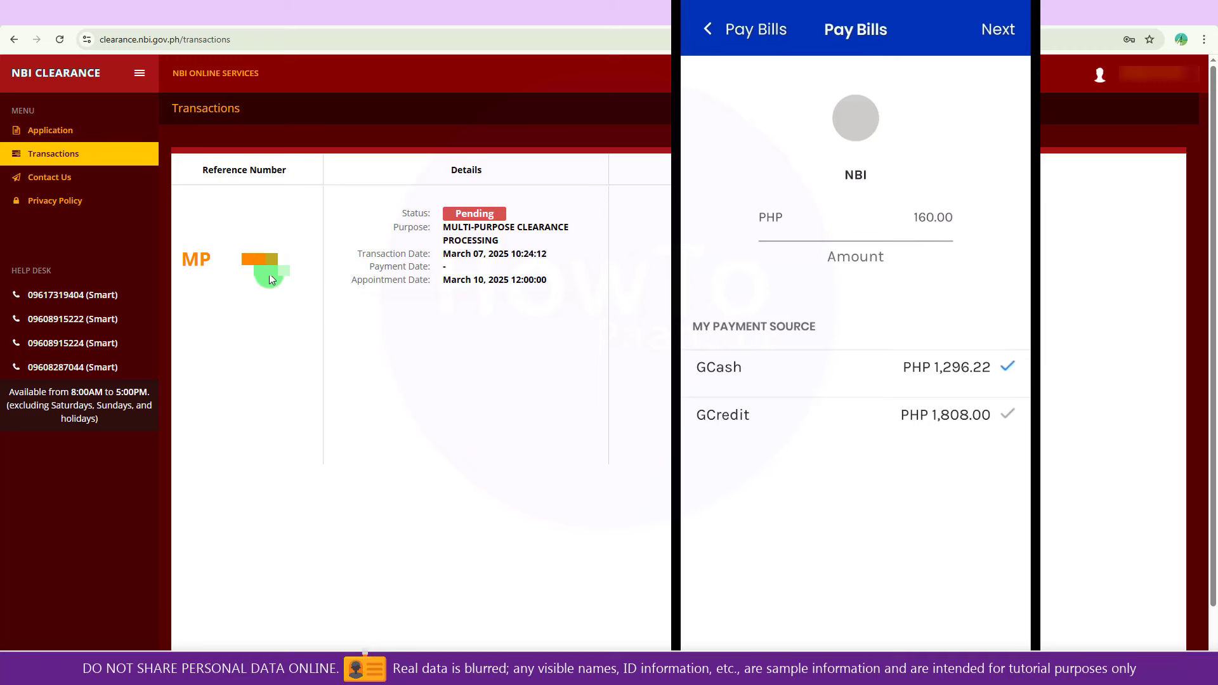
left_click(998, 29)
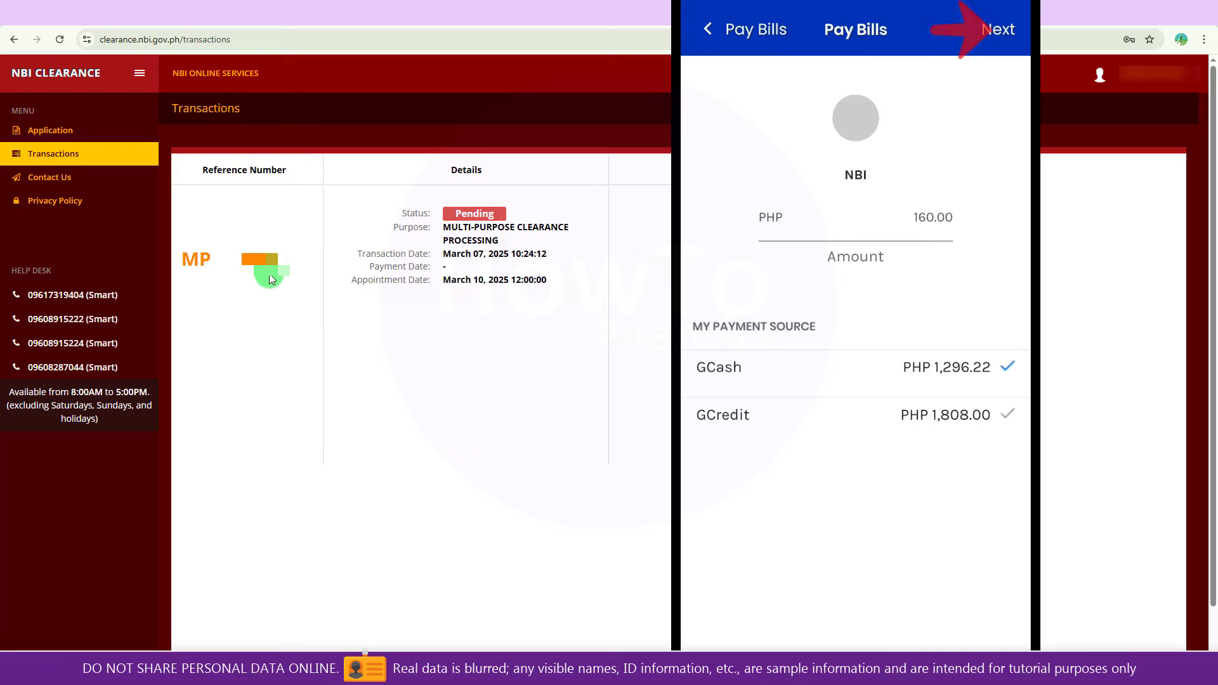